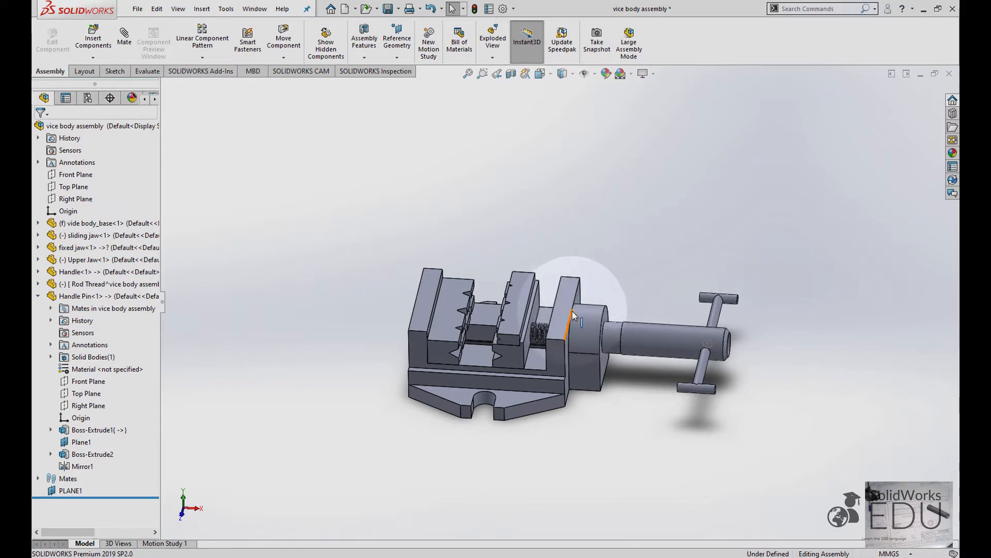
scroll(573, 312, "down", 6)
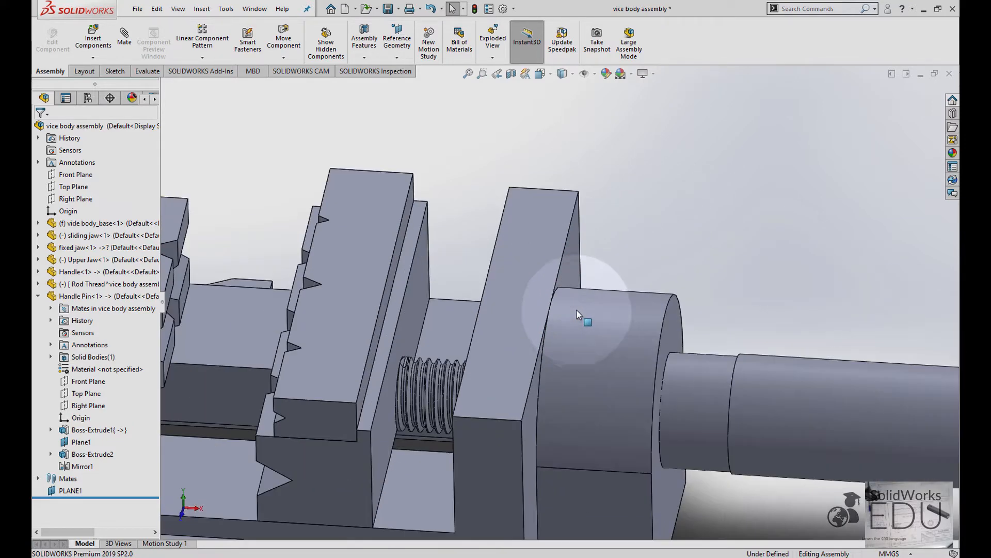
scroll(576, 313, "up", 6)
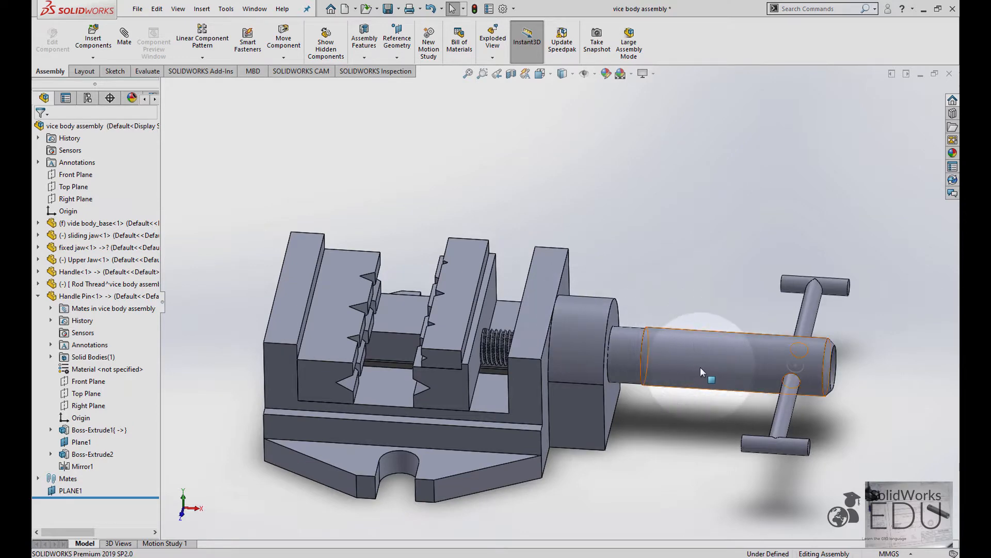
scroll(640, 261, "up", 4)
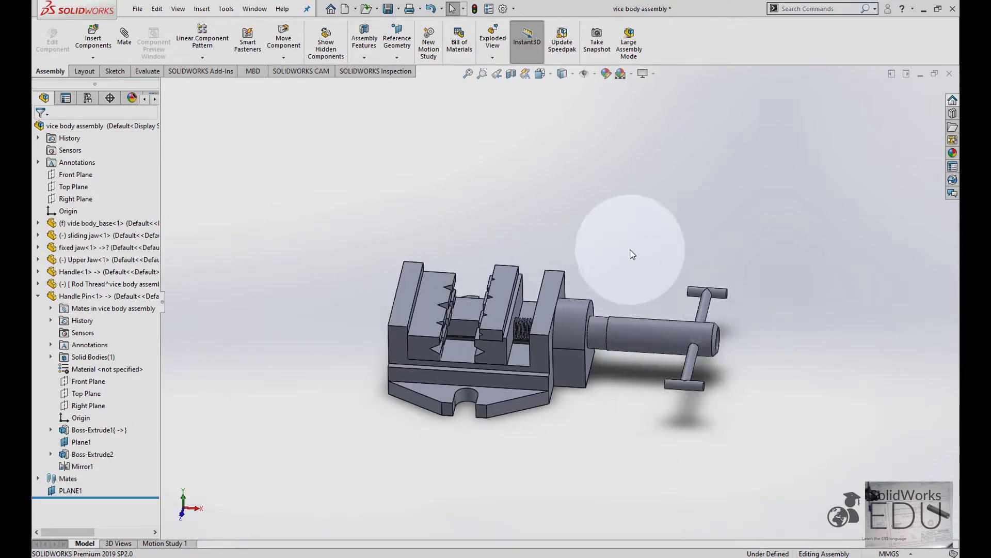
scroll(573, 247, "down", 3)
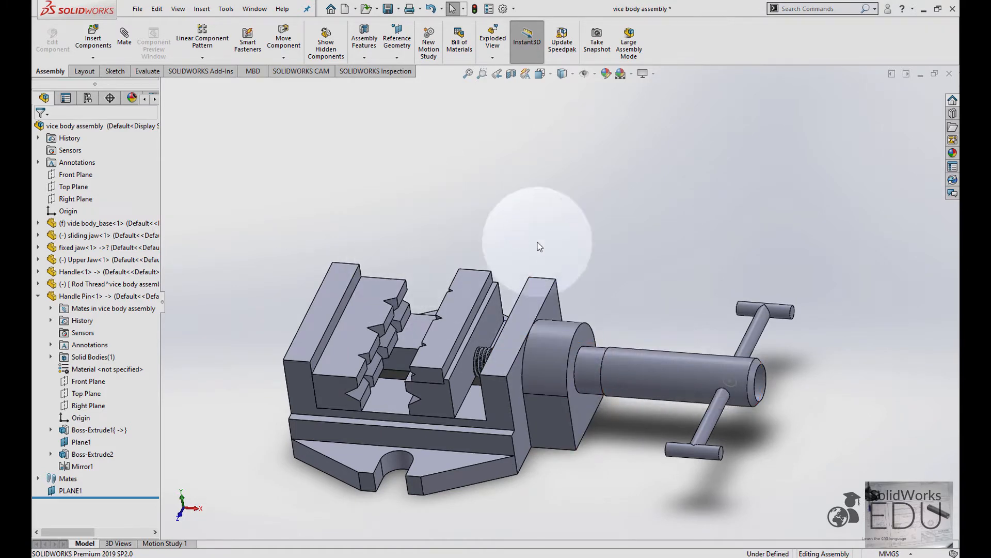
Make the vice body base transparent and examine the handle's grooved end and the thread inside the boss.
left_click(544, 345)
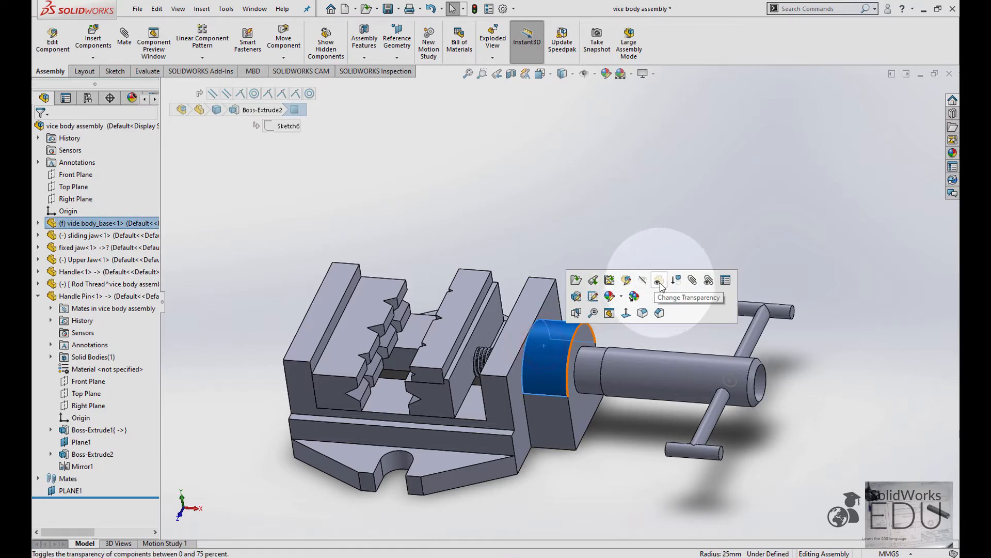
left_click(659, 282)
left_click(622, 266)
middle_click_drag(603, 308, 560, 305)
scroll(560, 306, "down", 2)
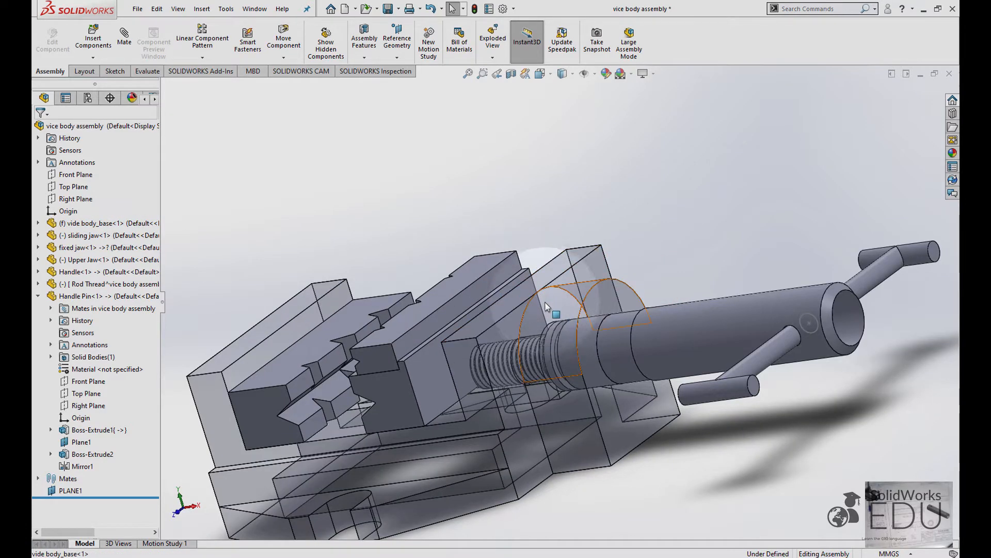
scroll(559, 330, "down", 5)
scroll(560, 330, "down", 6)
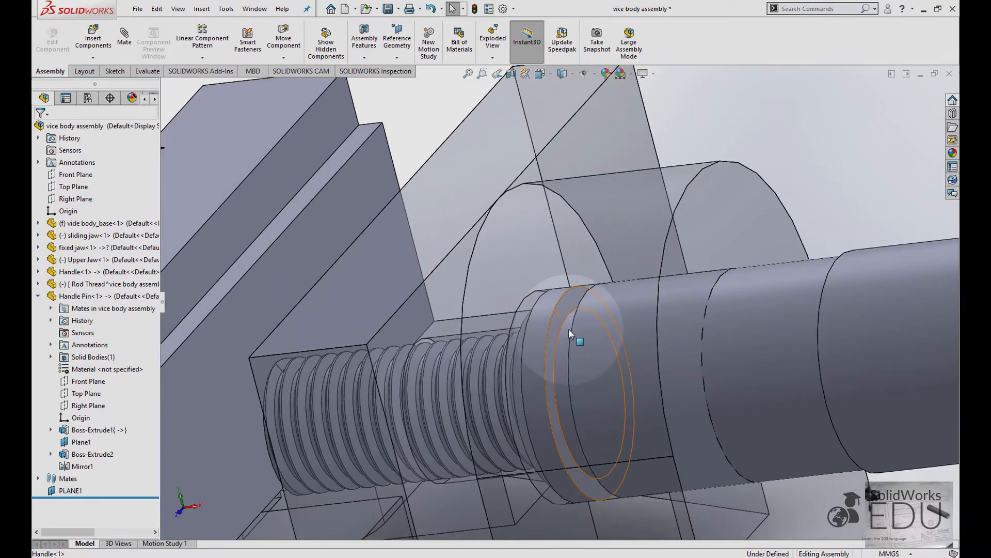
scroll(579, 293, "up", 8)
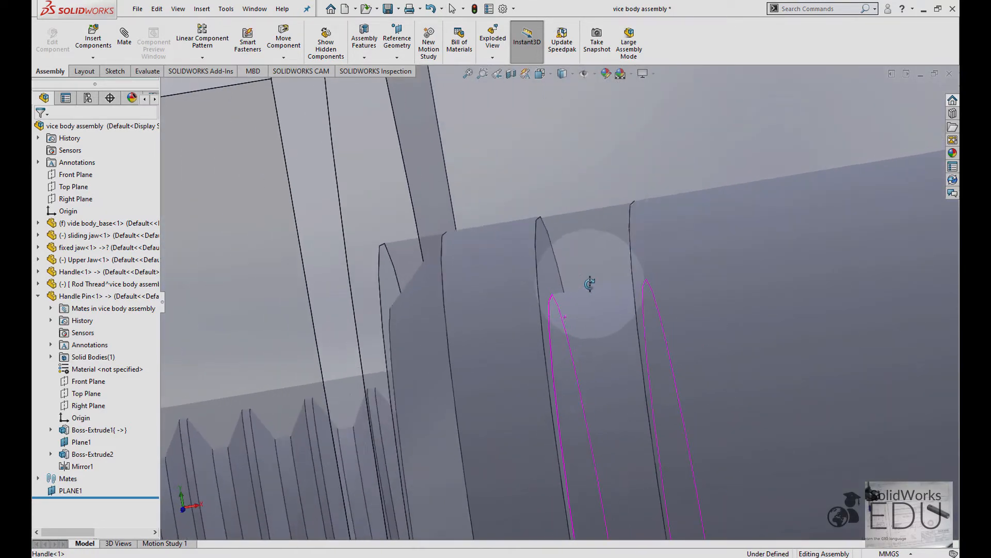
scroll(593, 324, "up", 7)
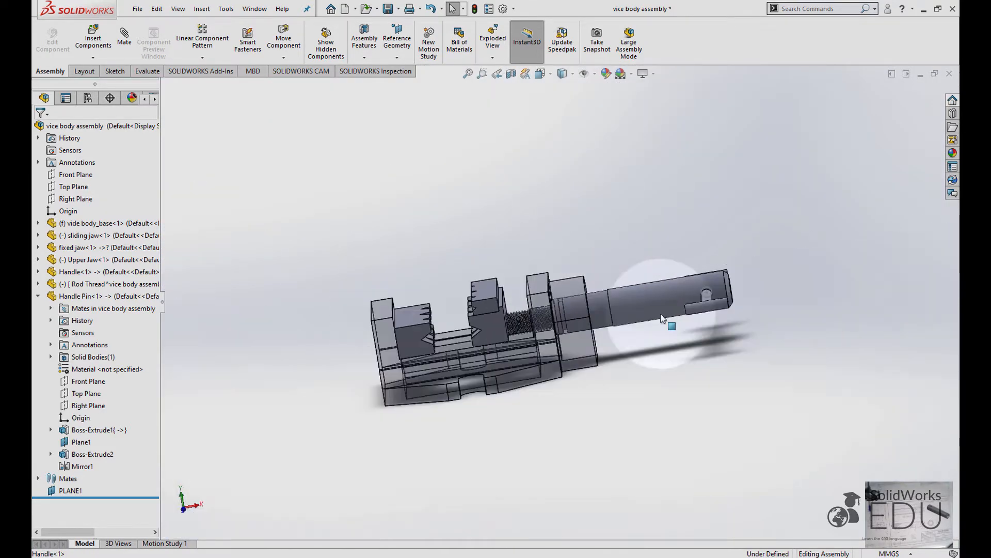
middle_click_drag(689, 280, 653, 376)
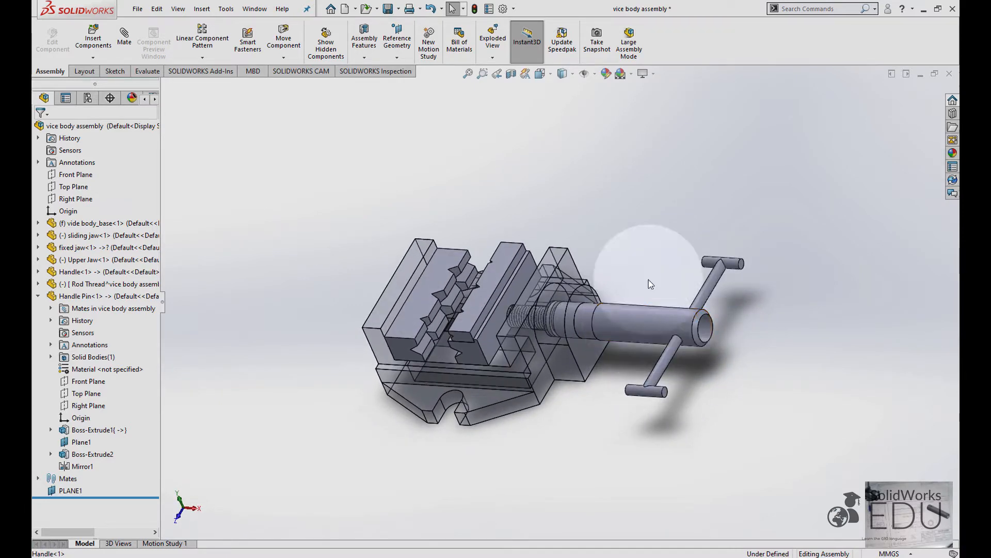
Turn off the vice body base's transparency.
left_click(547, 258)
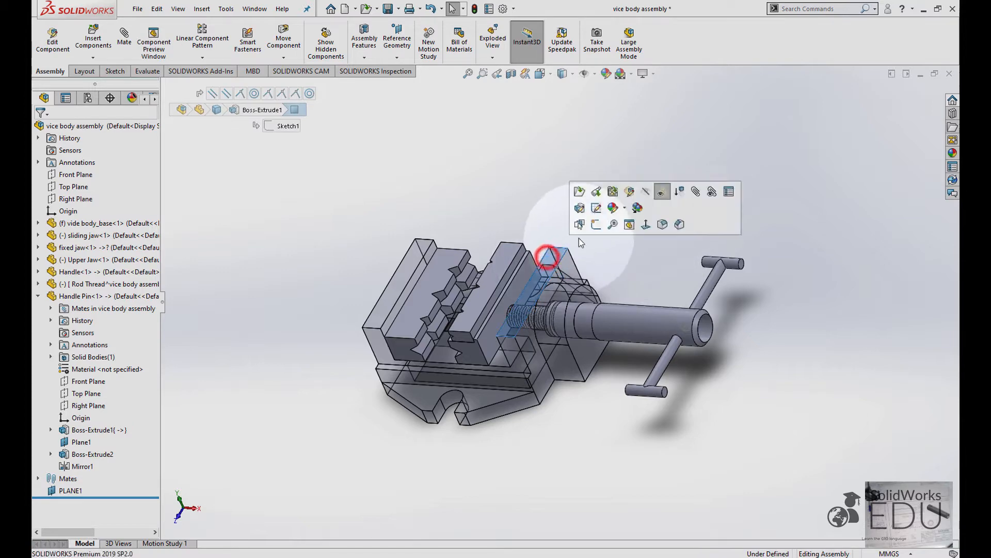
left_click(661, 192)
left_click(613, 219)
scroll(591, 252, "up", 4)
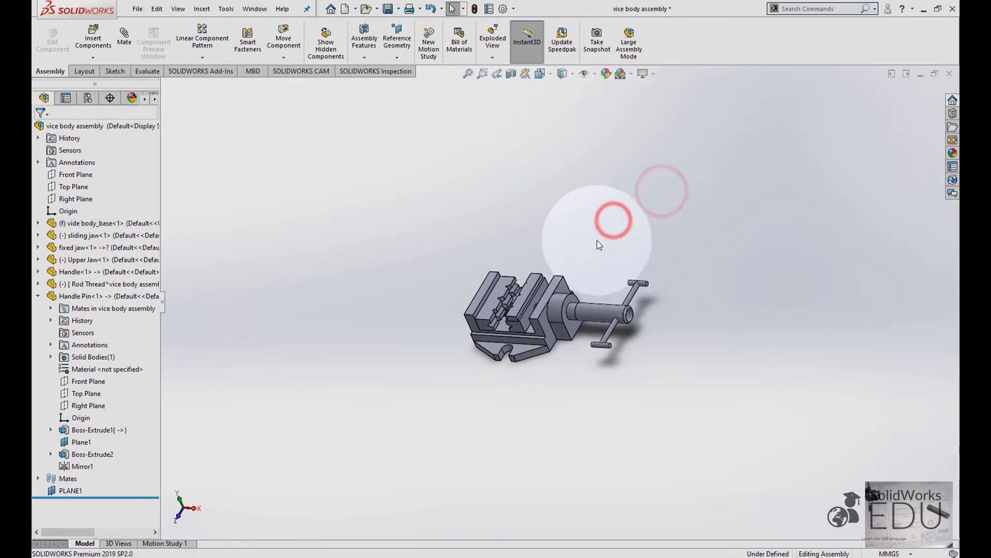
middle_click_drag(597, 241, 574, 265)
scroll(574, 266, "down", 5)
scroll(529, 334, "up", 4)
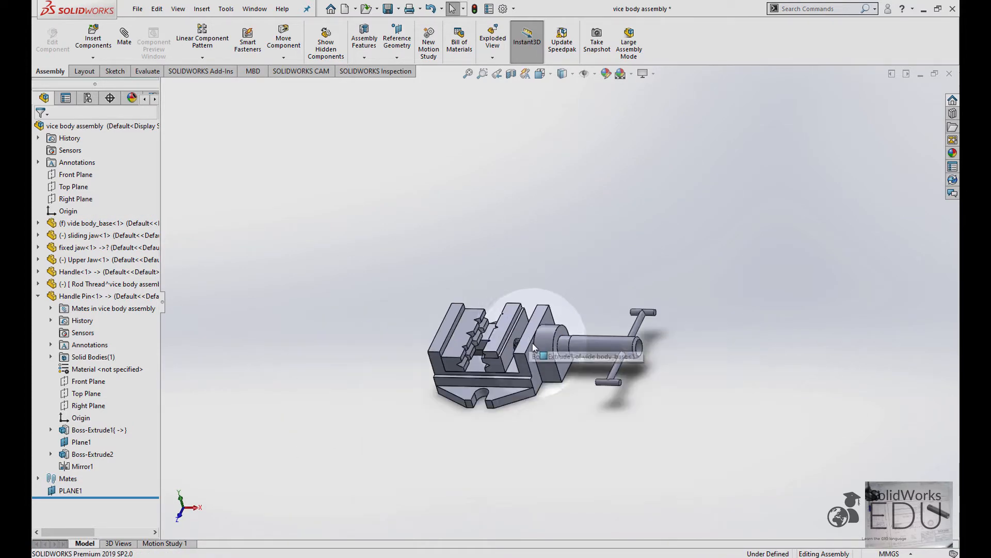
middle_click_drag(534, 344, 530, 338)
scroll(531, 338, "down", 2)
scroll(531, 341, "down", 3)
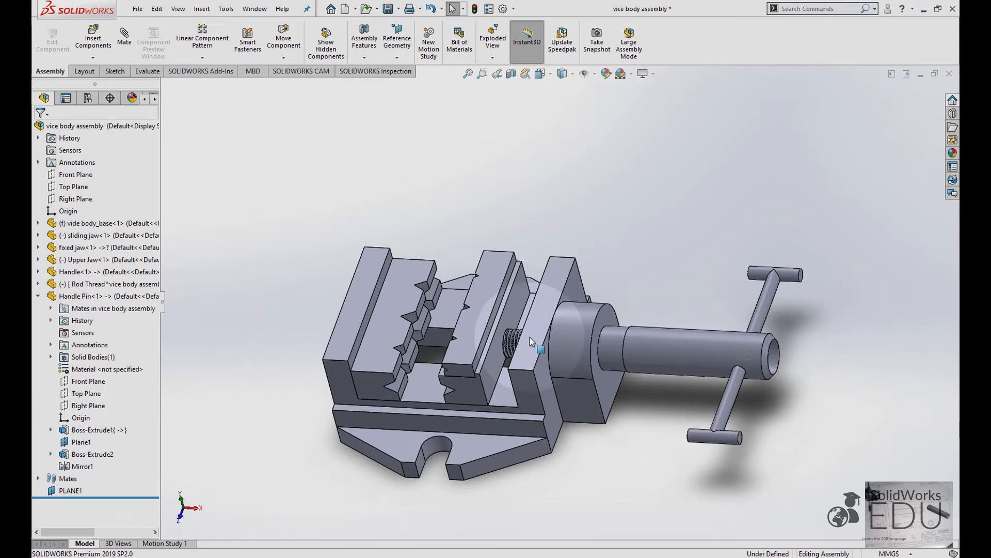
Edit the vide body_base component within the assembly and orient the model to the Top view.
left_click(120, 223)
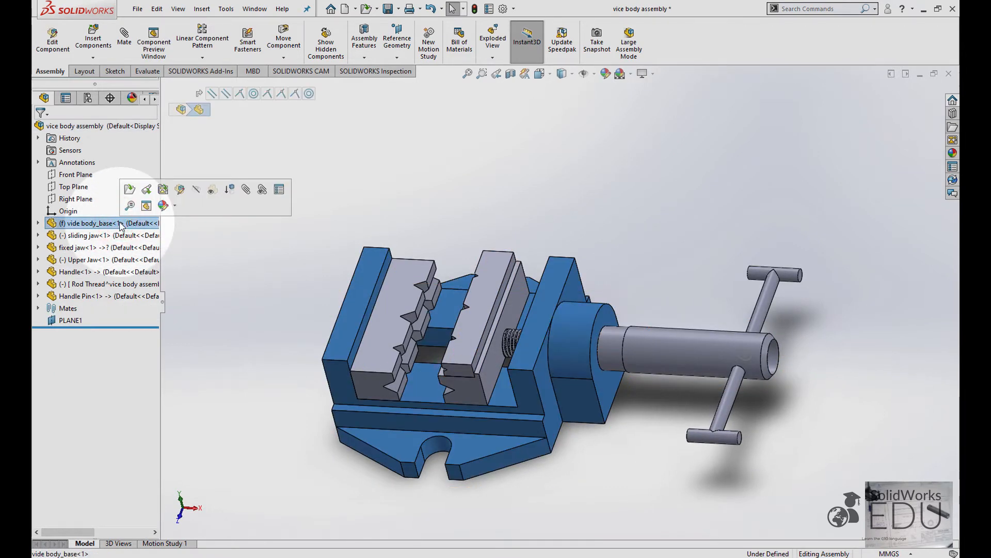
left_click(54, 45)
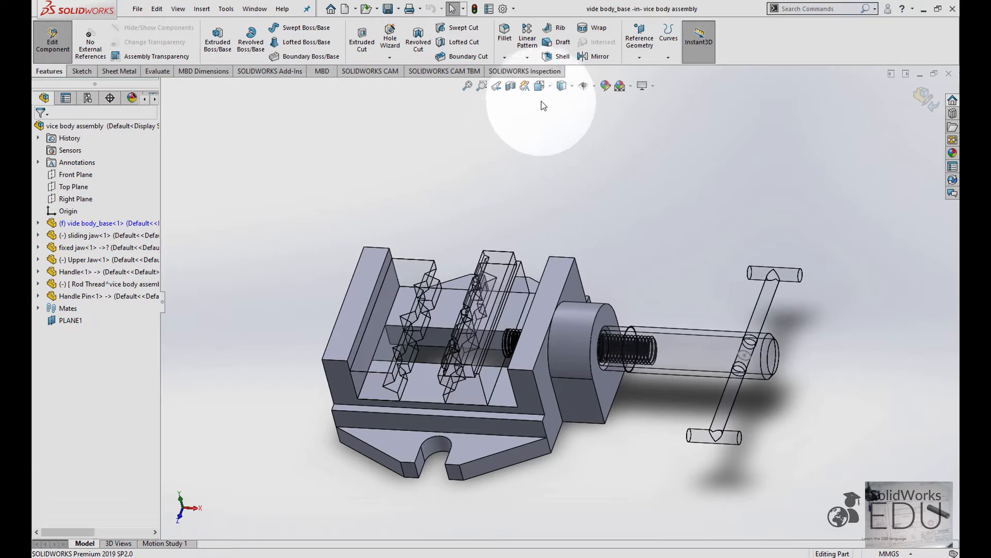
left_click(548, 86)
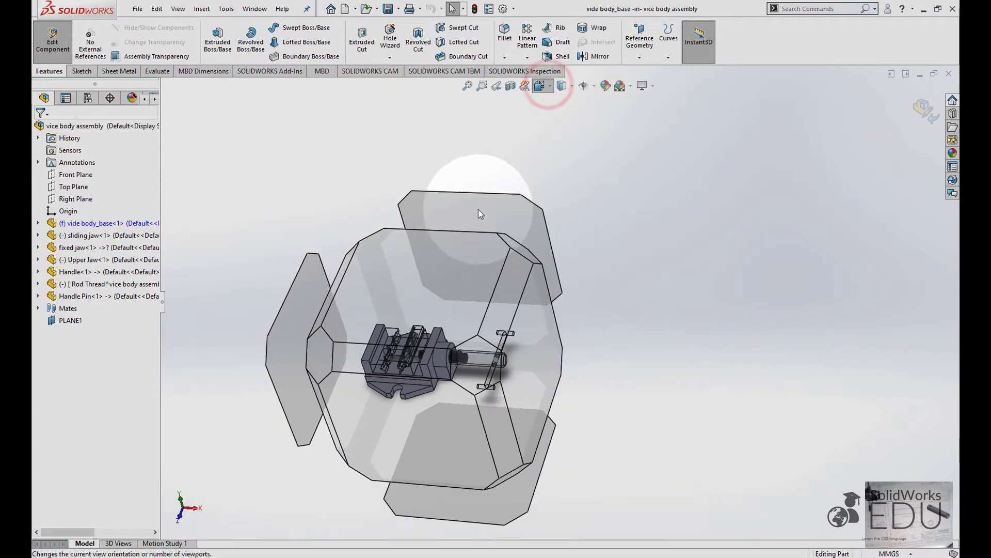
left_click(416, 283)
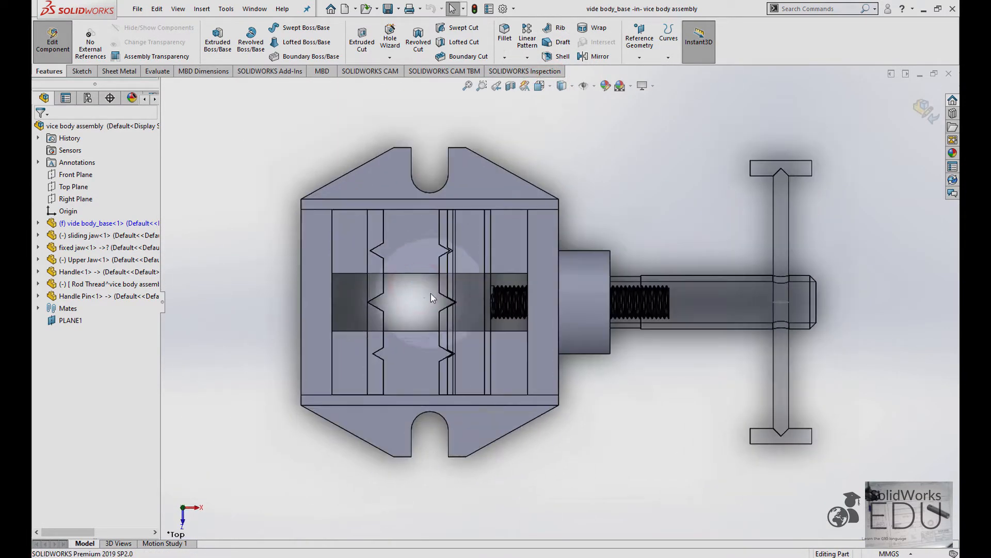
scroll(578, 321, "down", 5)
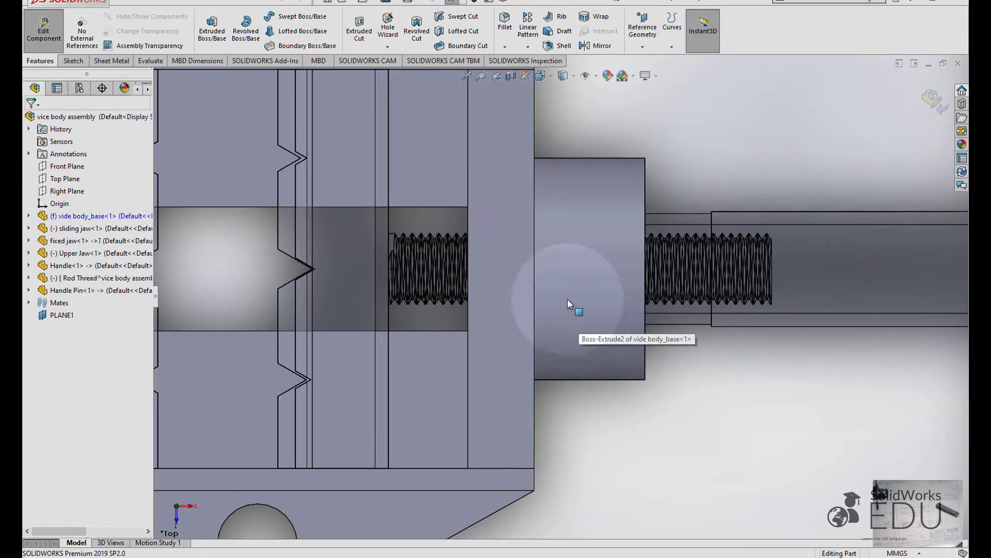
Make the base transparent while editing it, so the handle and thread inside the boss can be seen, and clear the selection.
left_click(500, 159)
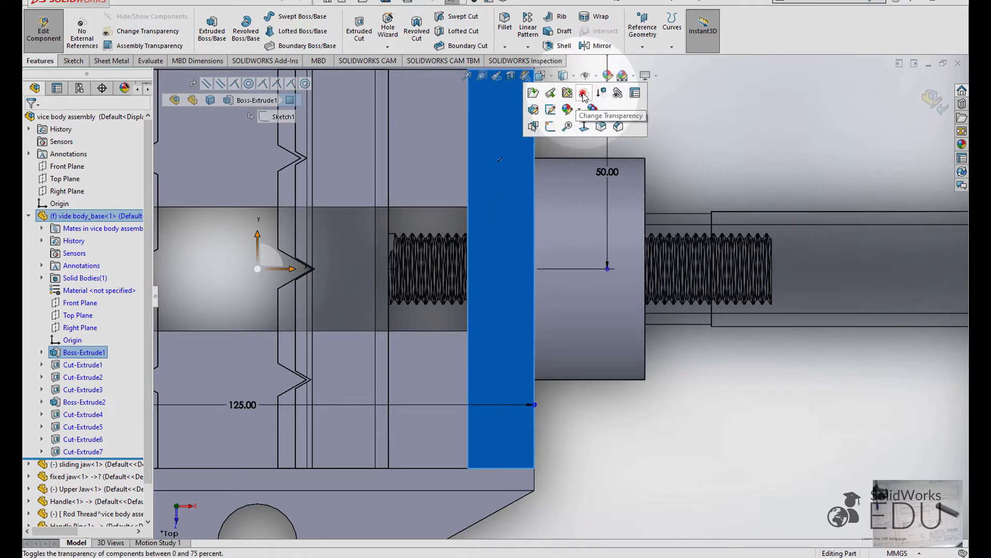
left_click(583, 94)
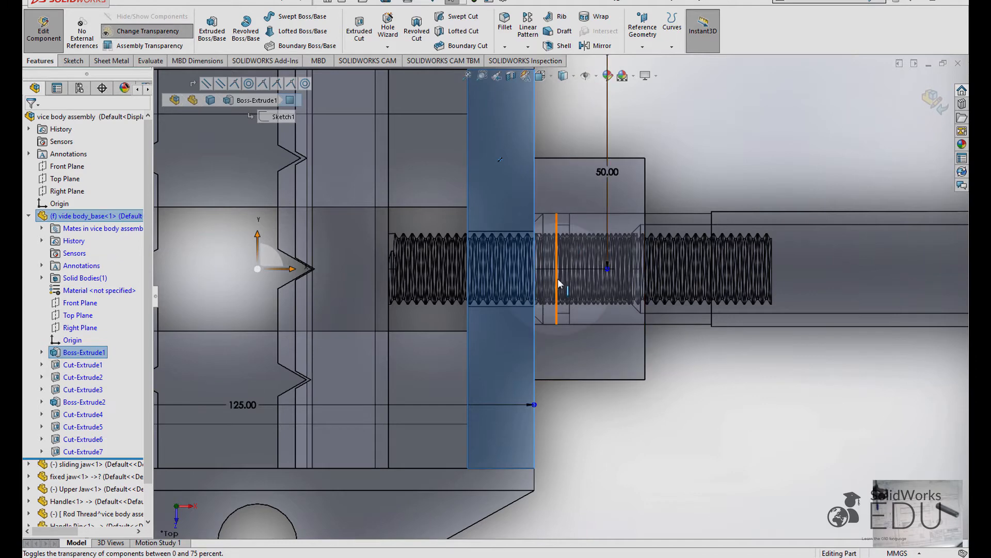
scroll(559, 283, "down", 4)
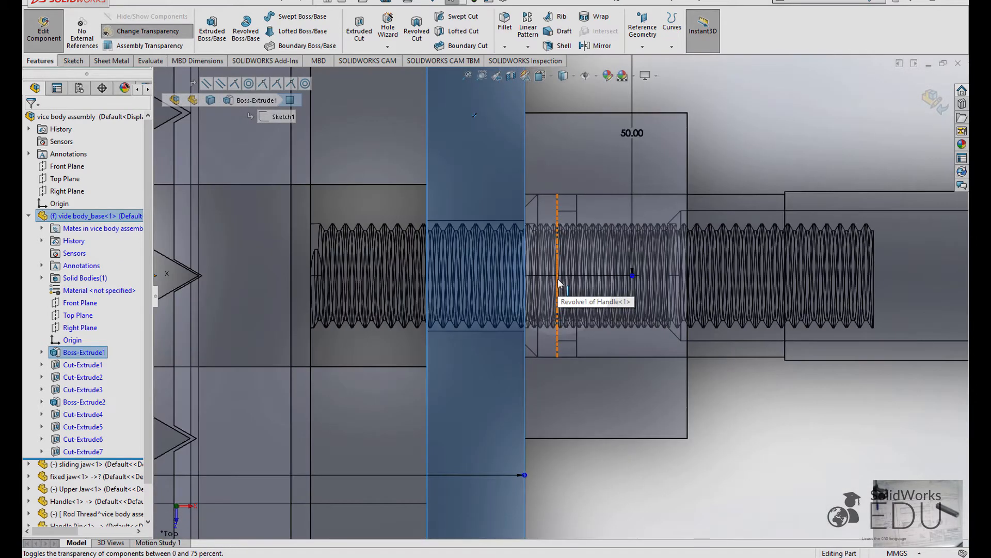
scroll(558, 282, "down", 3)
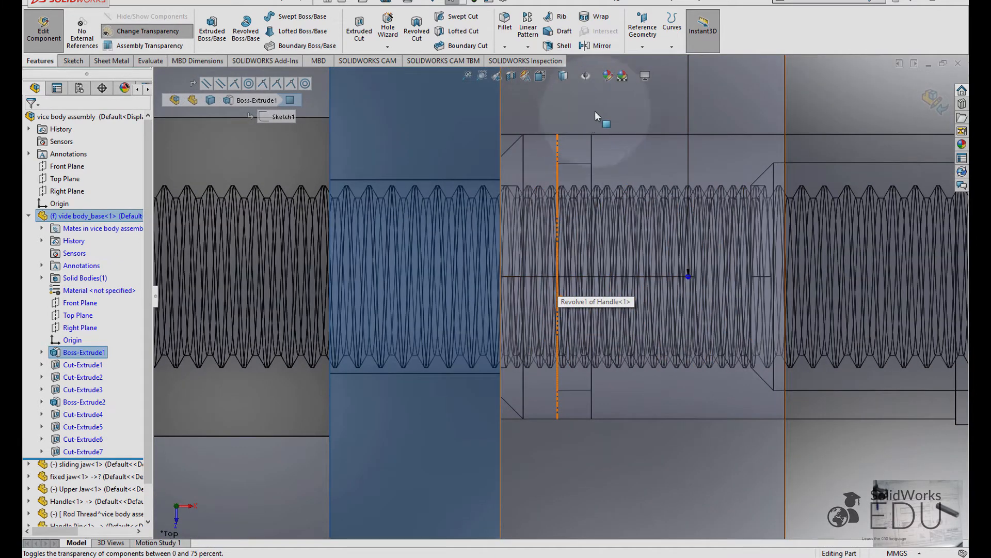
left_click(571, 174)
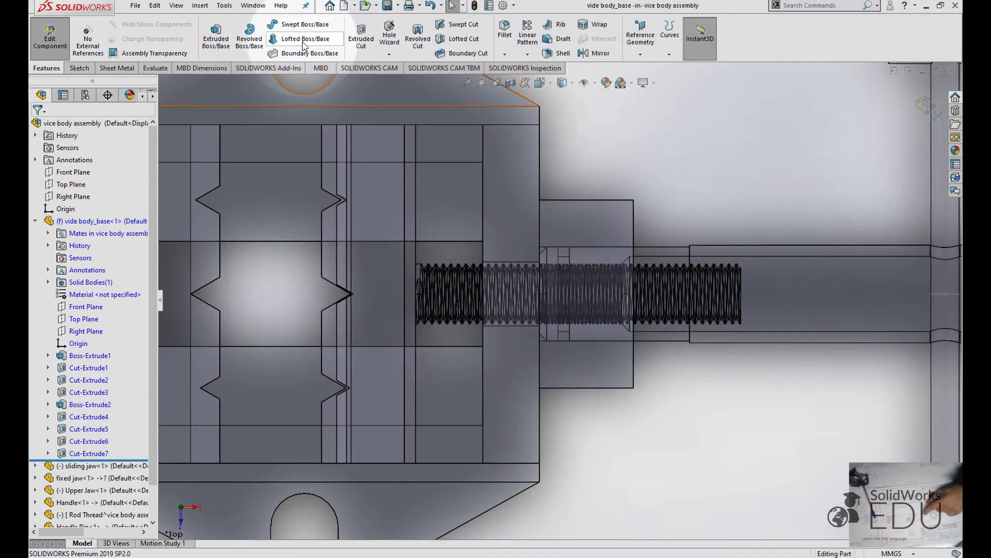
Start a new sketch on the top face of the base's end wall with the Centerline tool, leaving the tool without drawing.
left_click(80, 70)
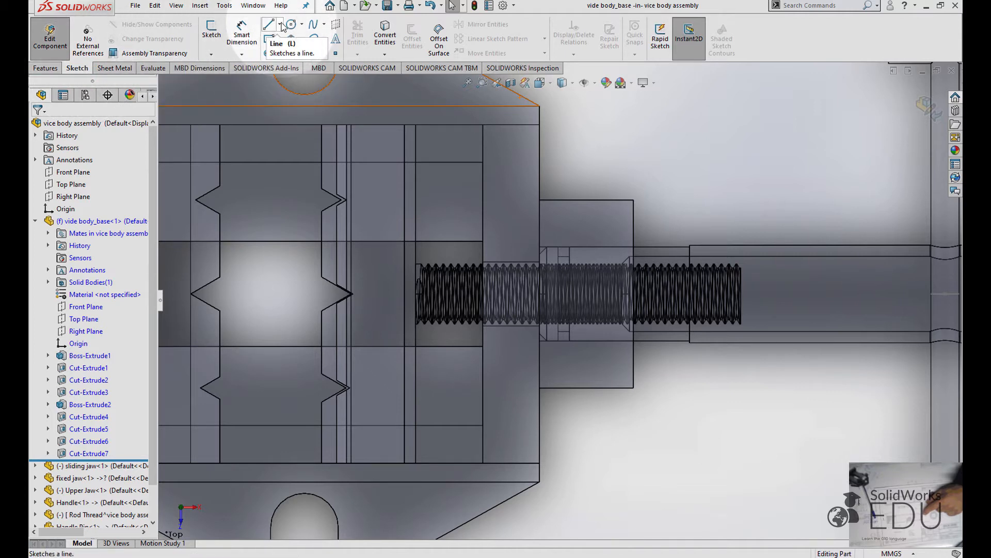
left_click(280, 25)
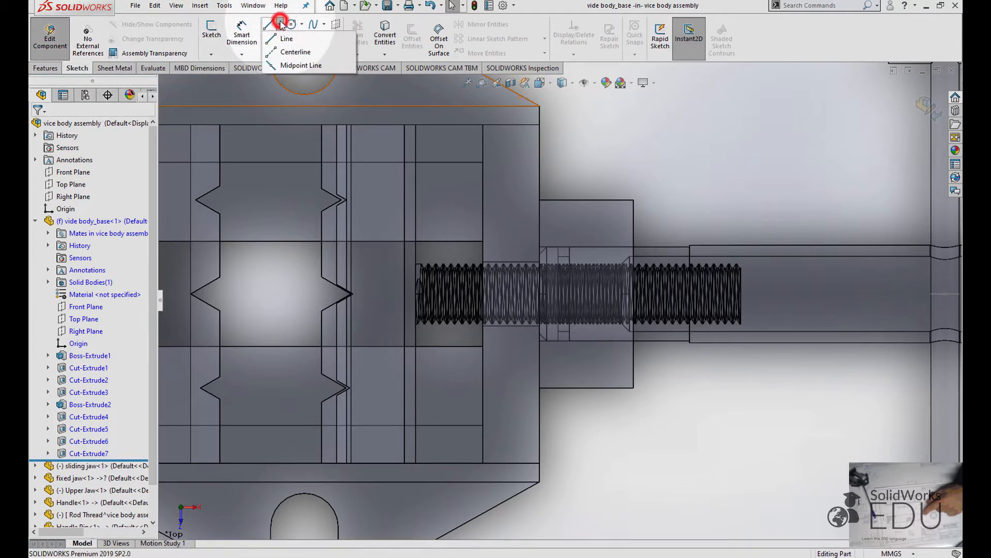
left_click(278, 54)
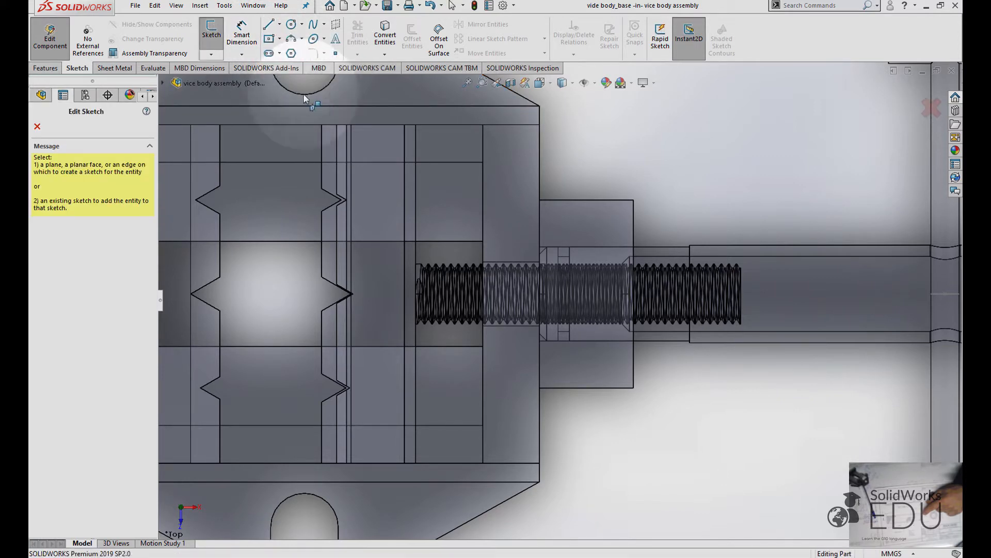
scroll(543, 294, "down", 4)
scroll(542, 294, "up", 5)
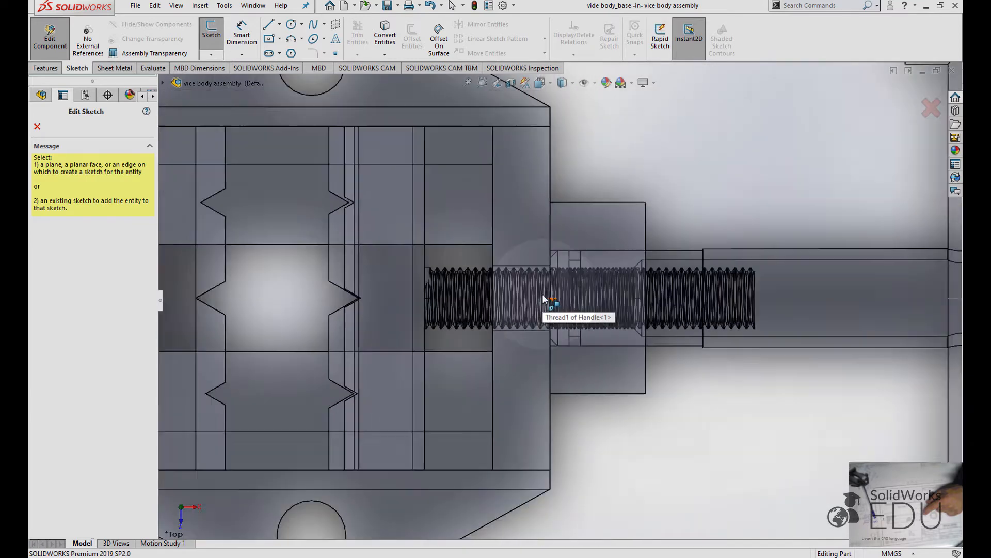
left_click(528, 208)
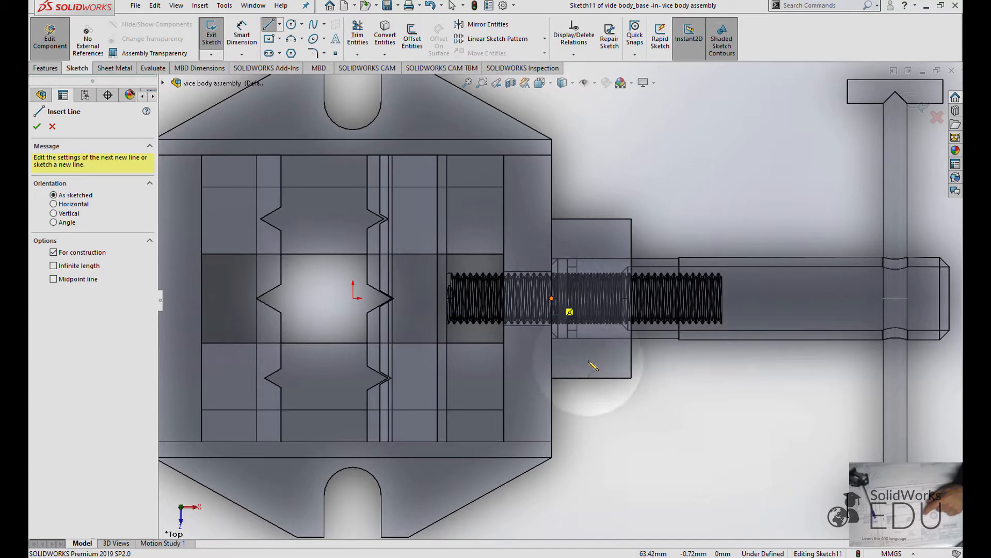
scroll(559, 305, "down", 1)
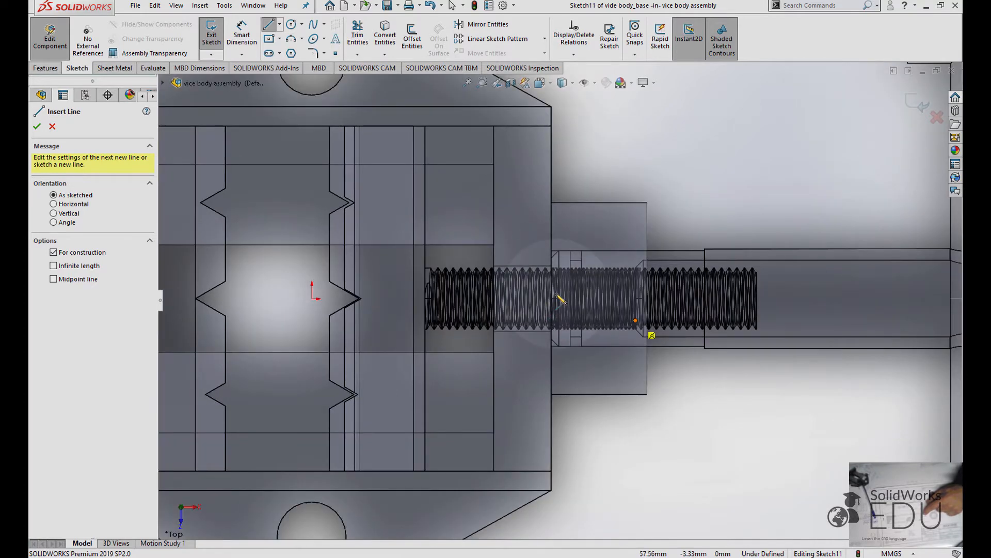
scroll(558, 289, "down", 3)
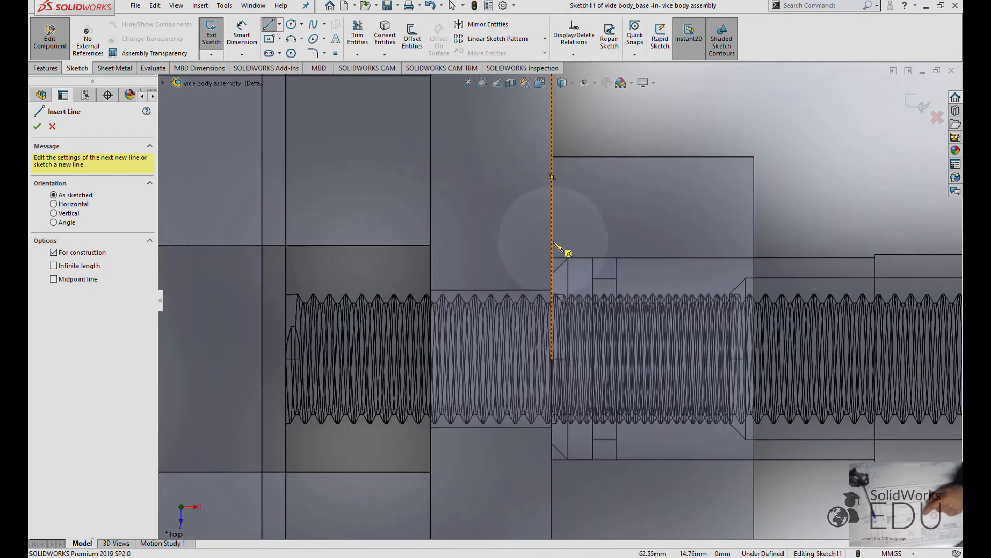
scroll(555, 244, "up", 3)
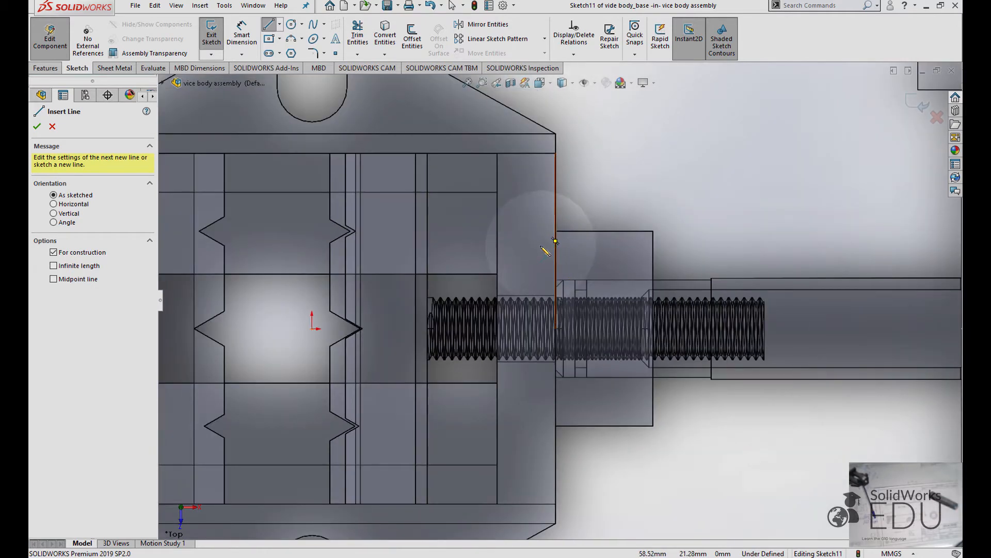
key("Escape")
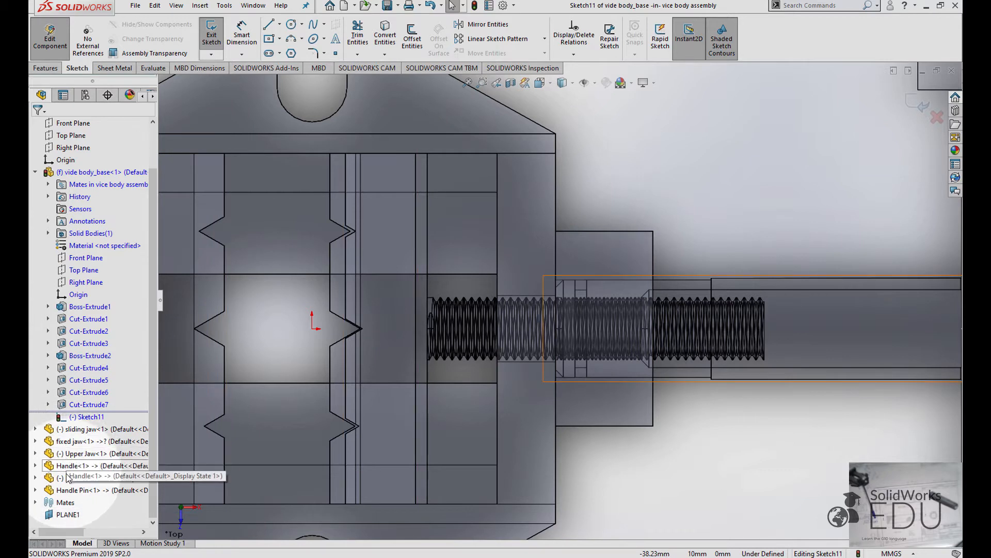
Hide the Rod Thread component in the assembly while the base sketch stays open.
left_click(99, 478)
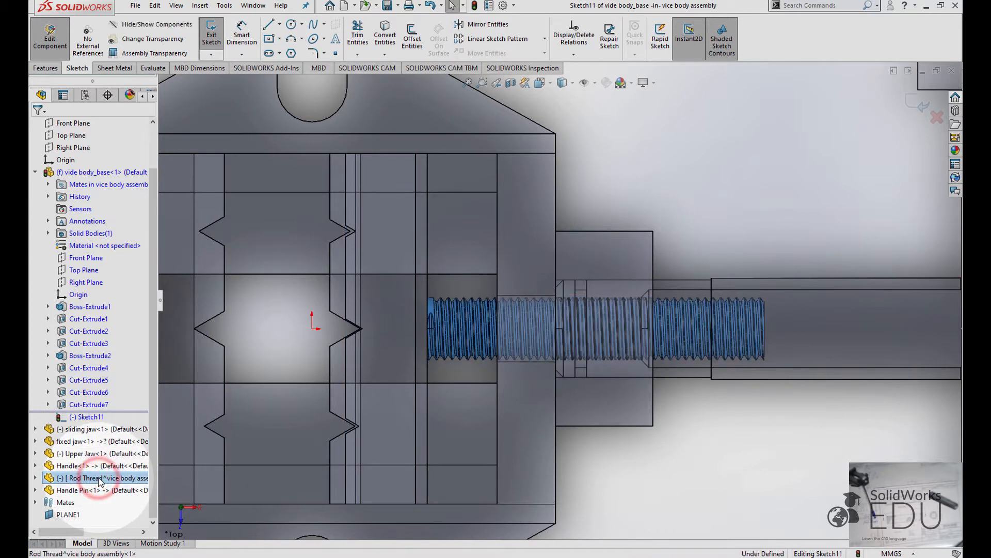
right_click(100, 479)
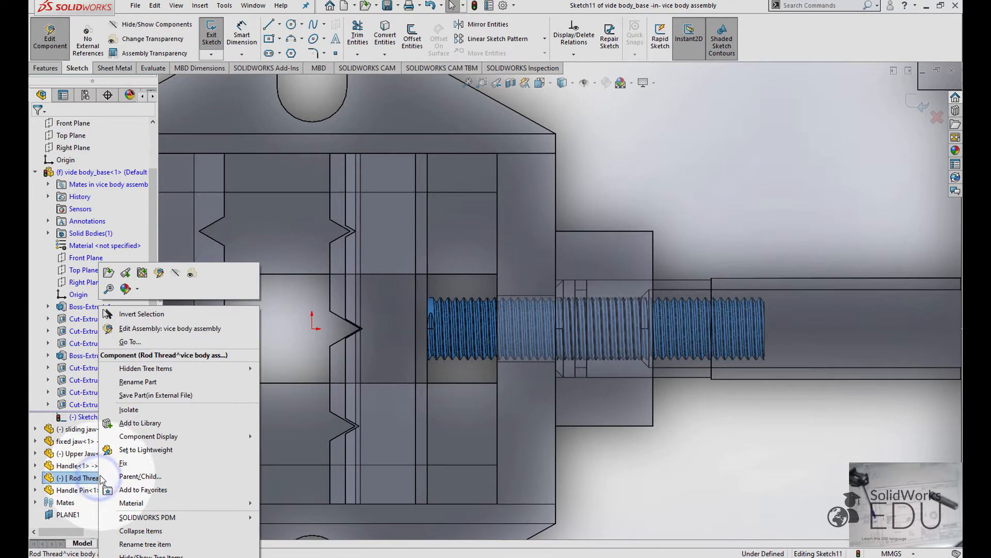
left_click(175, 273)
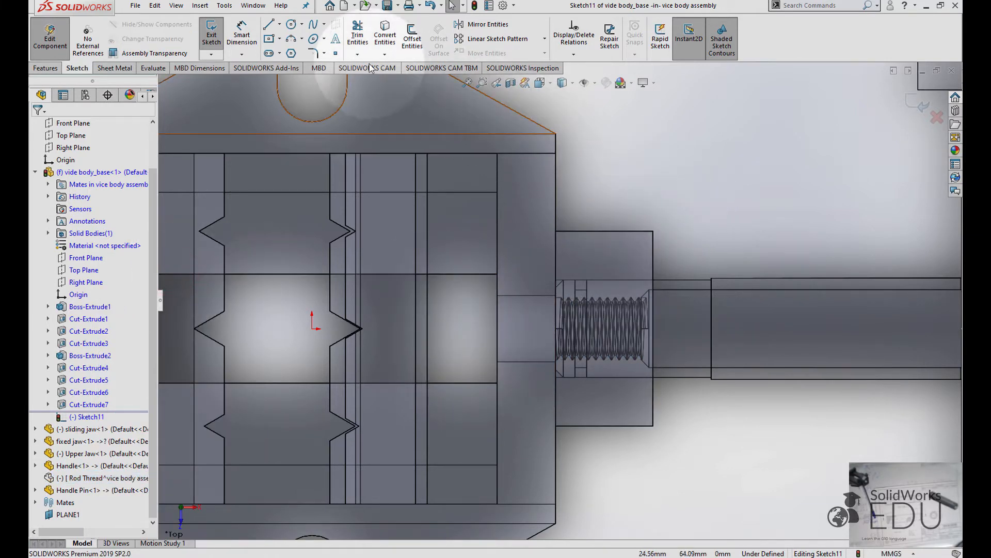
Draw a horizontal centerline about 32 mm long from the midpoint of the end wall's outer edge along the handle axis.
left_click(283, 29)
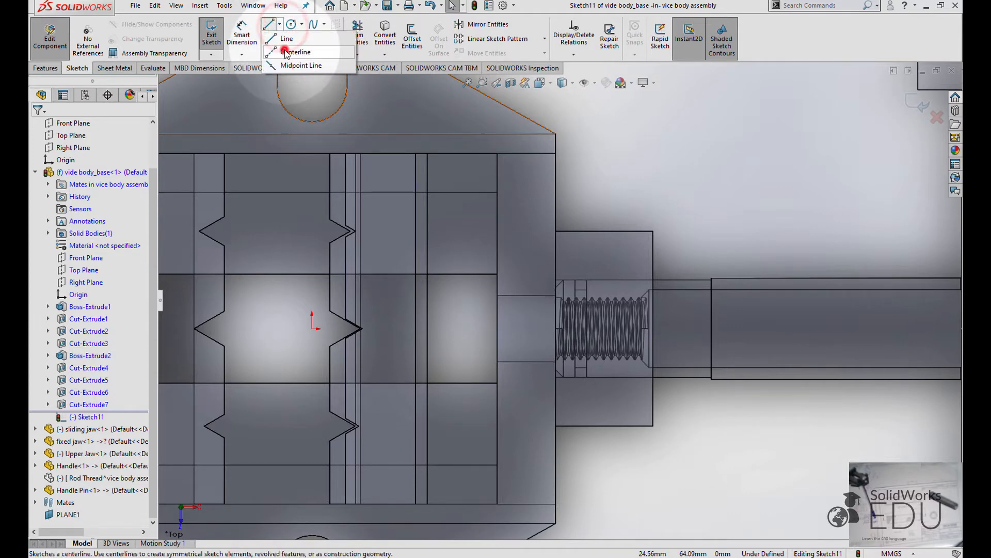
left_click(290, 51)
scroll(564, 333, "down", 1)
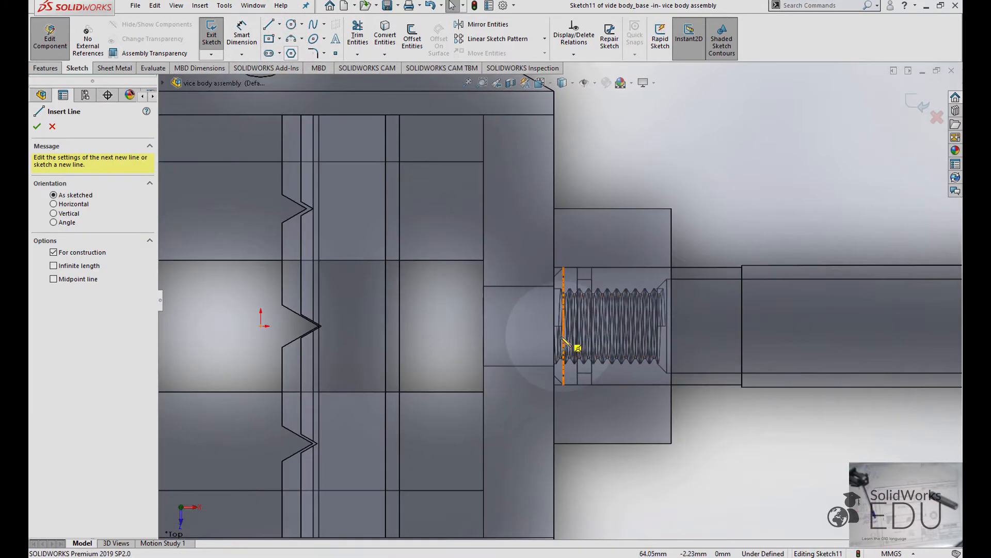
scroll(561, 337, "down", 2)
scroll(541, 321, "up", 2)
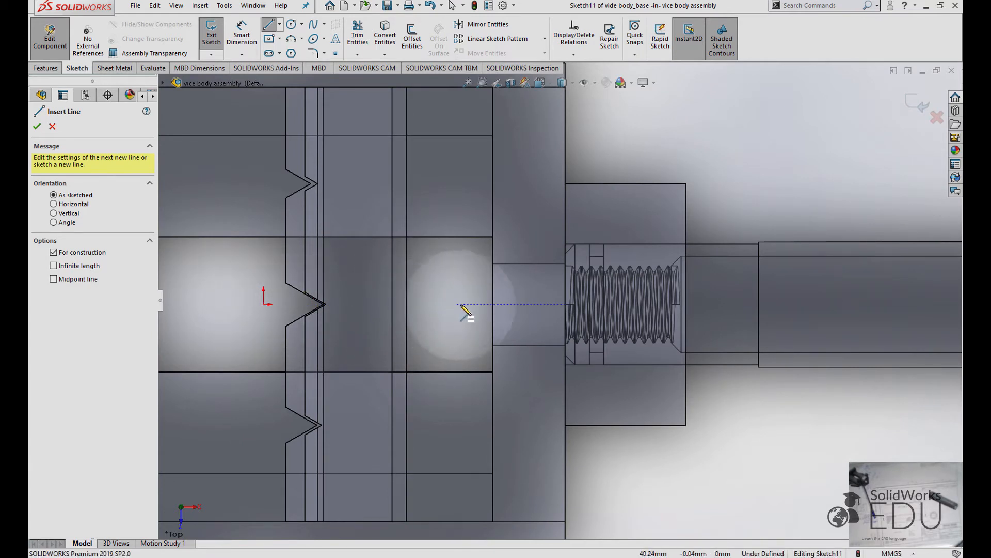
left_click(565, 305)
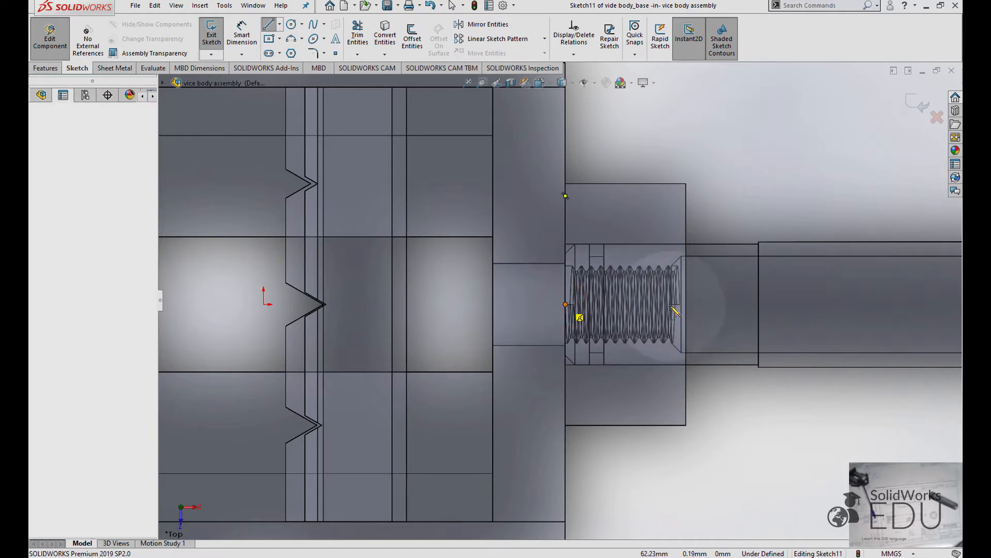
left_click(722, 304)
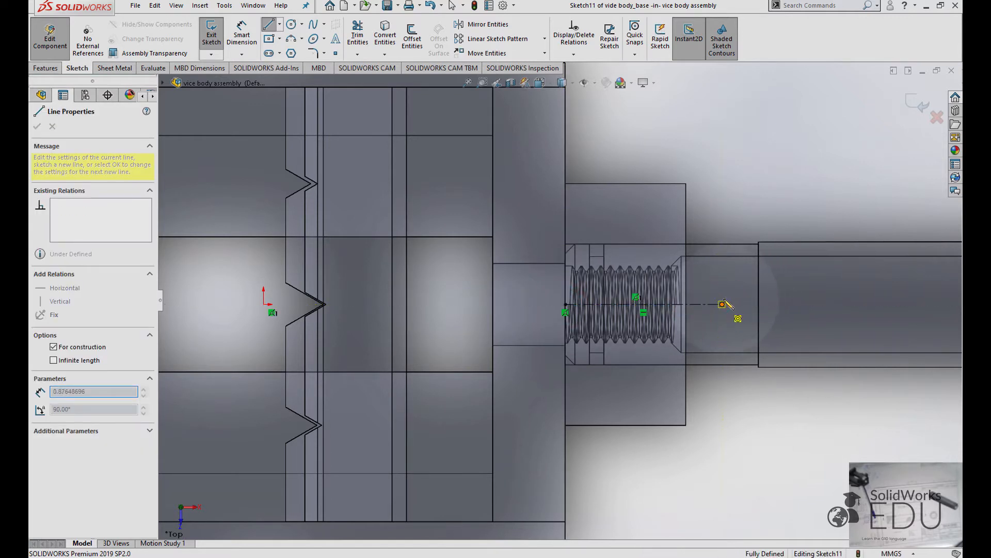
key("Escape")
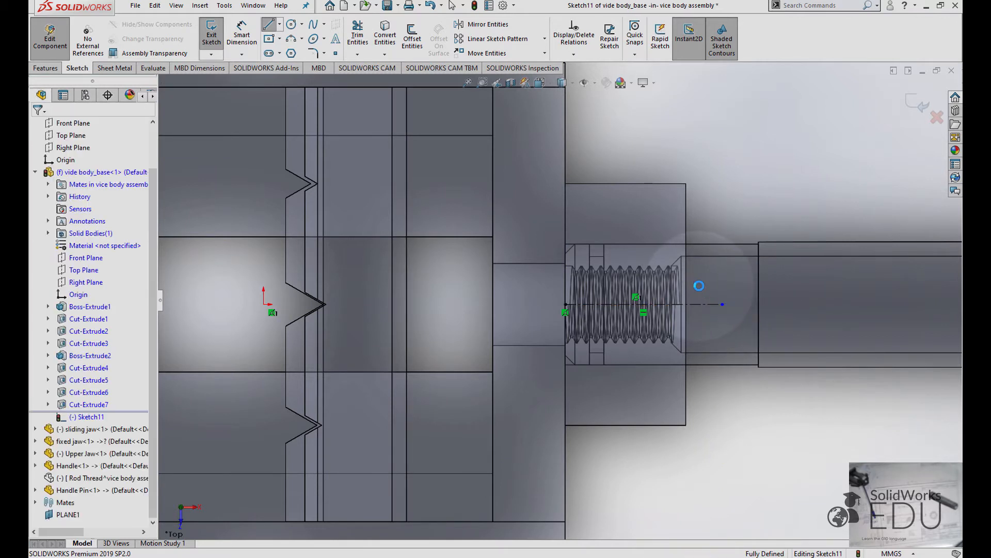
Dimension the centerline's length as 6.5 mm, so its end falls within the handle's groove.
left_click(241, 35)
left_click(696, 303)
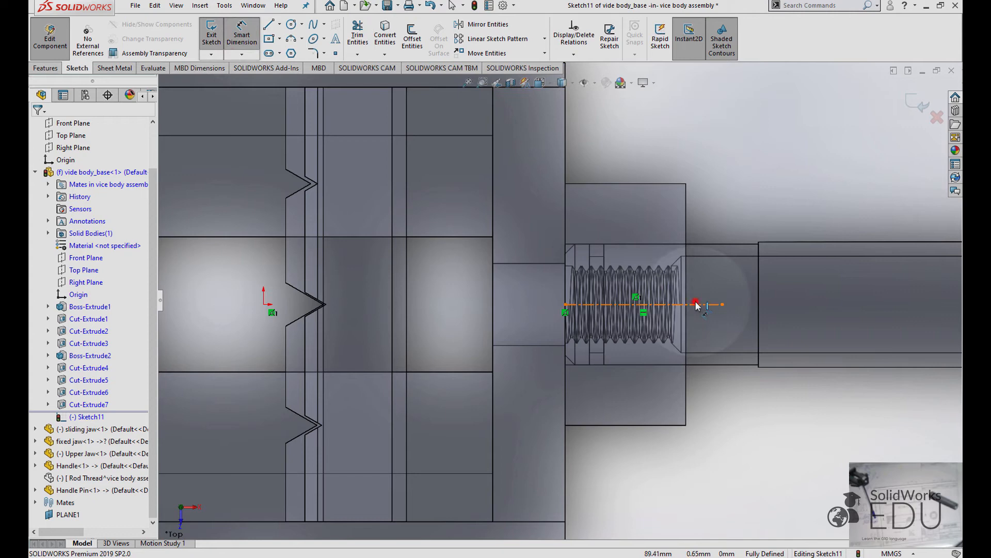
left_click(688, 159)
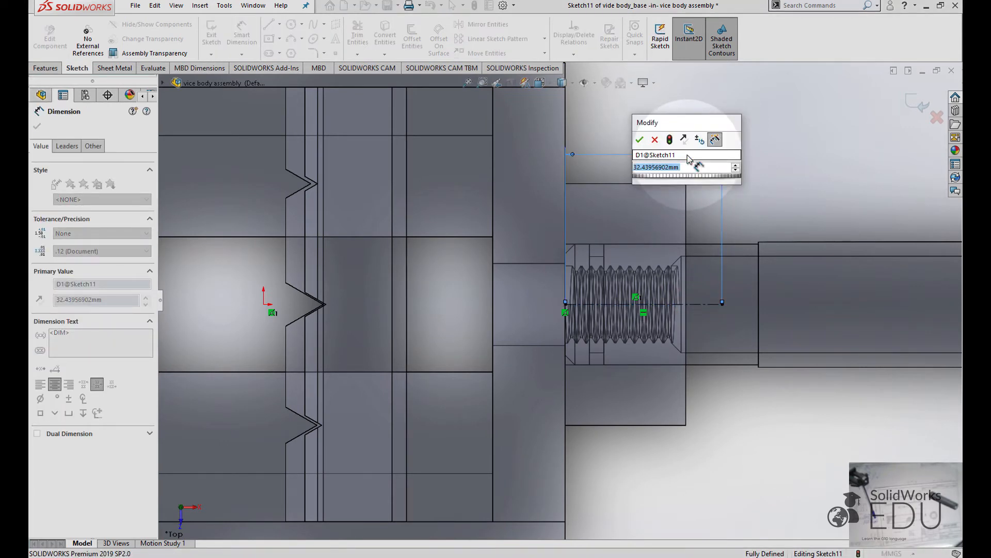
type("6")
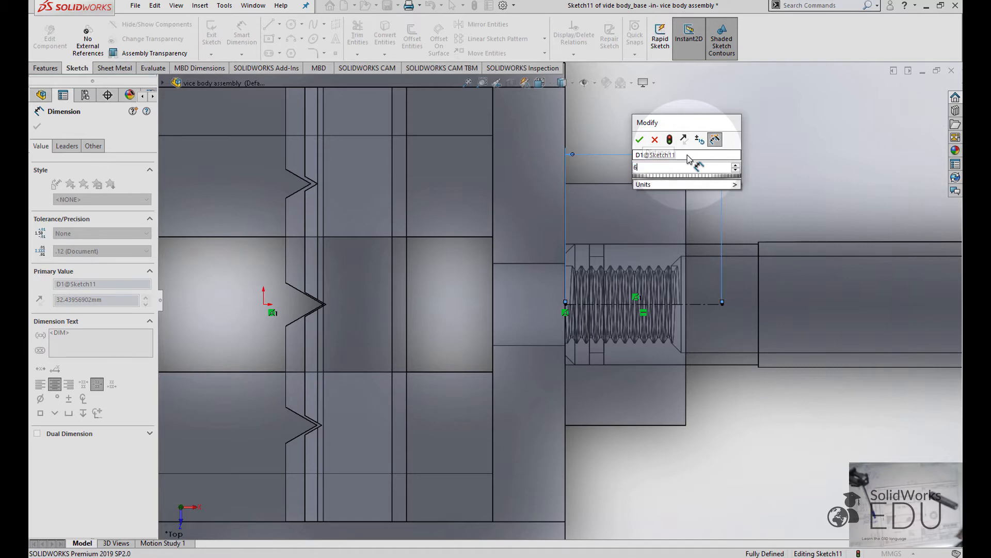
type(".5")
key("Return")
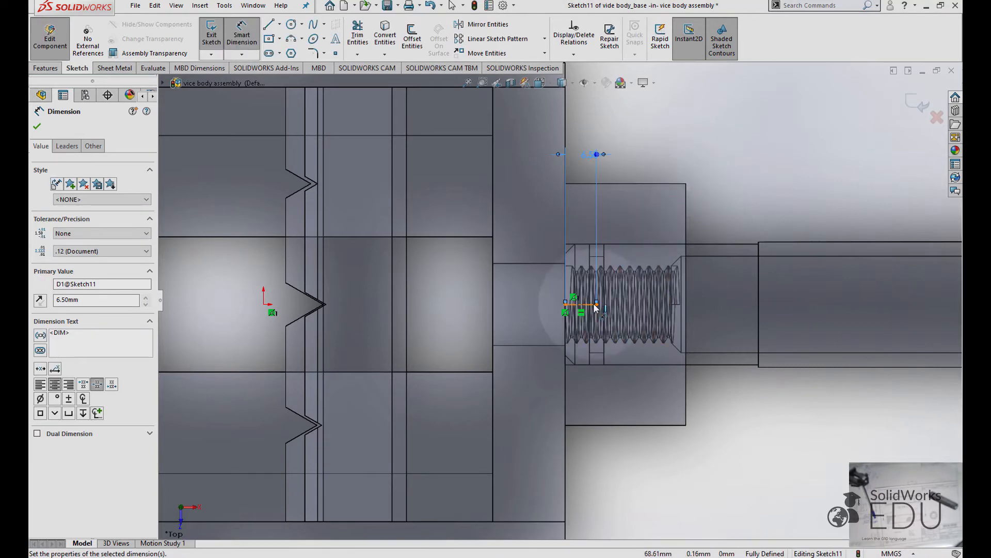
scroll(593, 303, "down", 5)
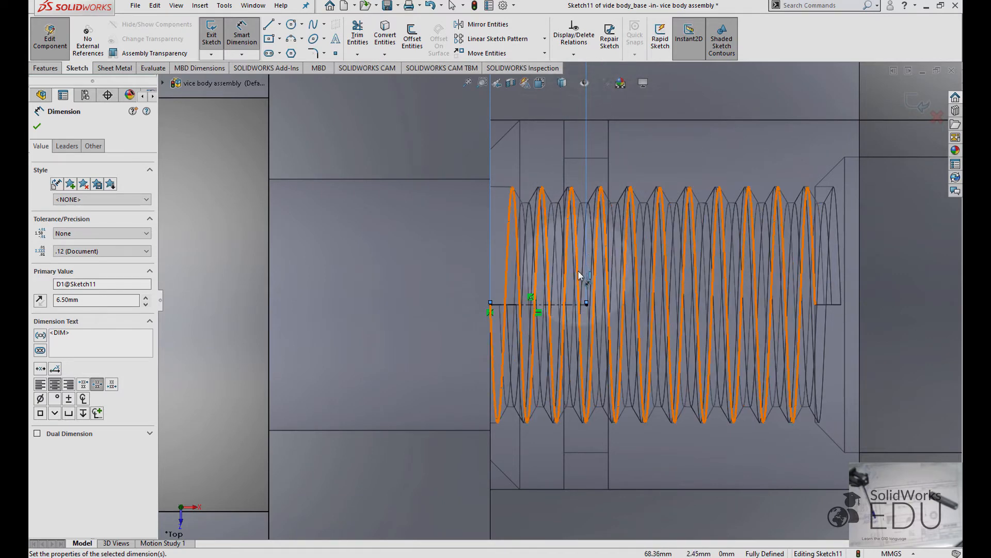
key("Escape")
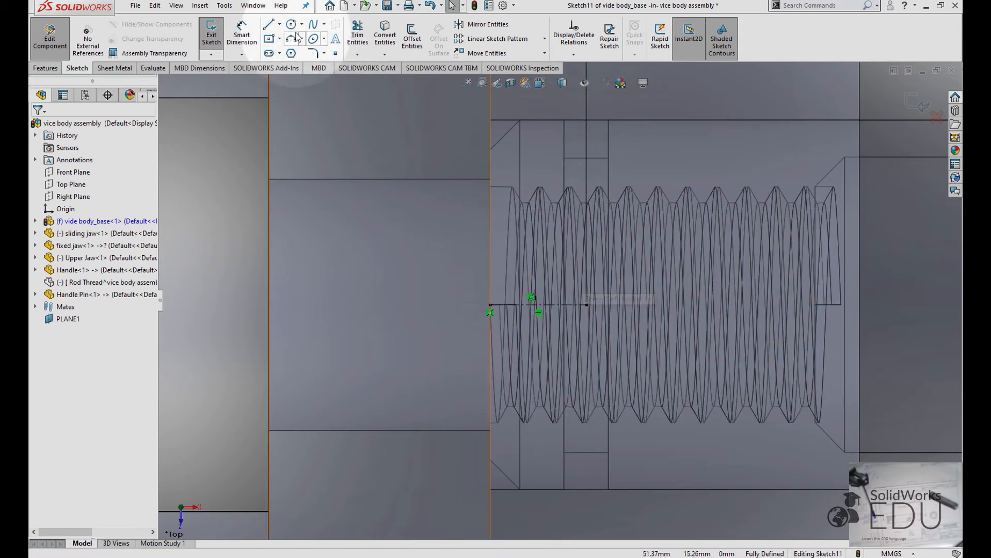
Sketch a circle with a radius of about 10.4 mm centred on the free end of the centerline.
left_click(293, 25)
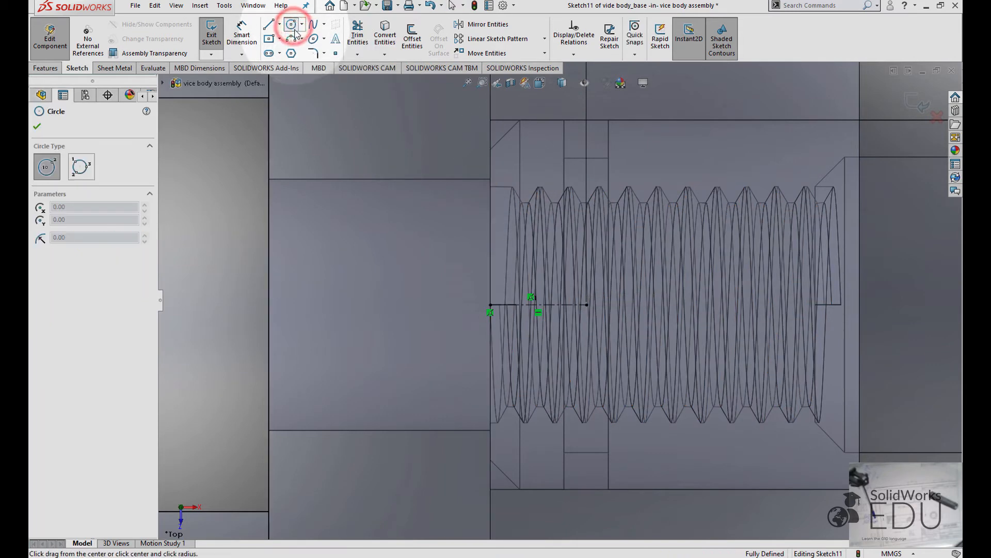
left_click(587, 305)
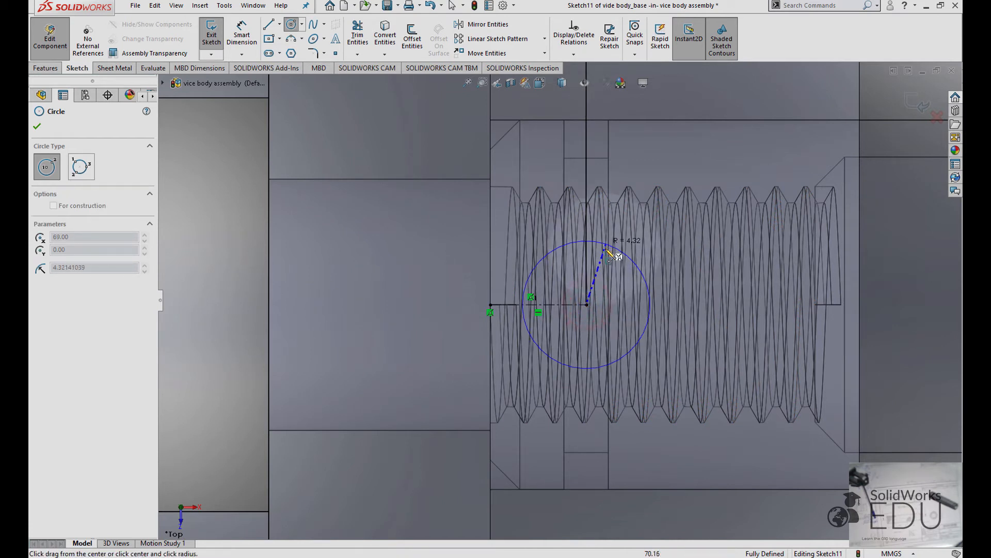
left_click(660, 170)
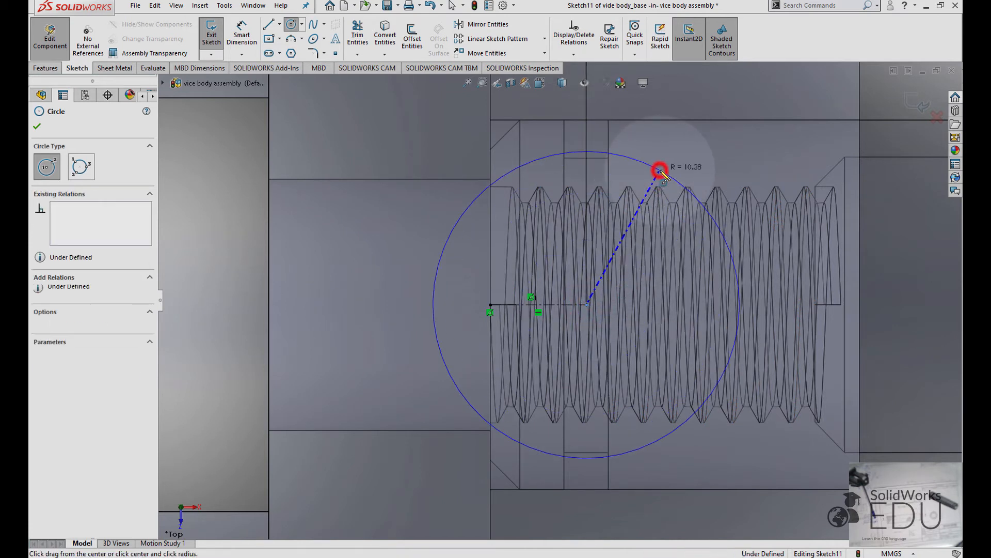
key("Escape")
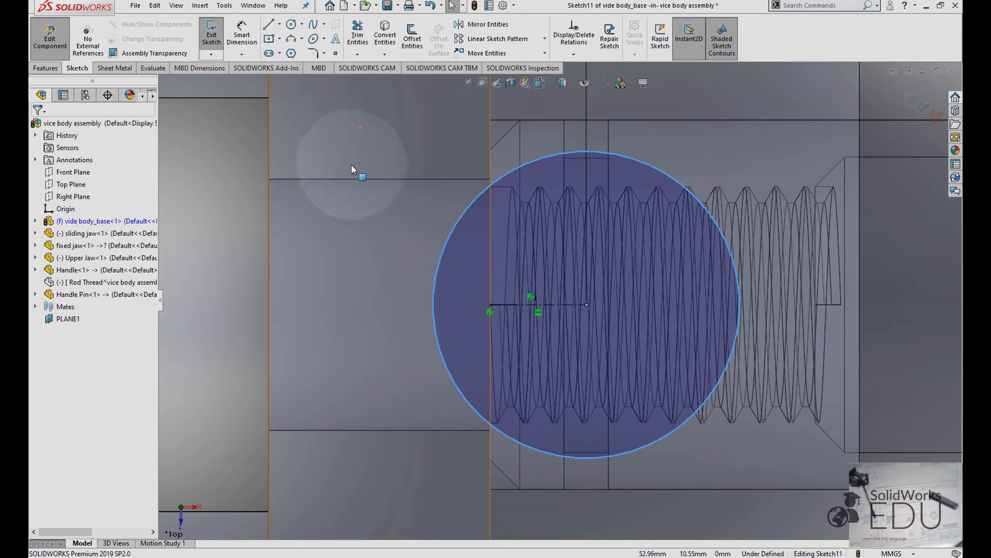
Dimension the circle's diameter as 3 mm.
left_click(241, 32)
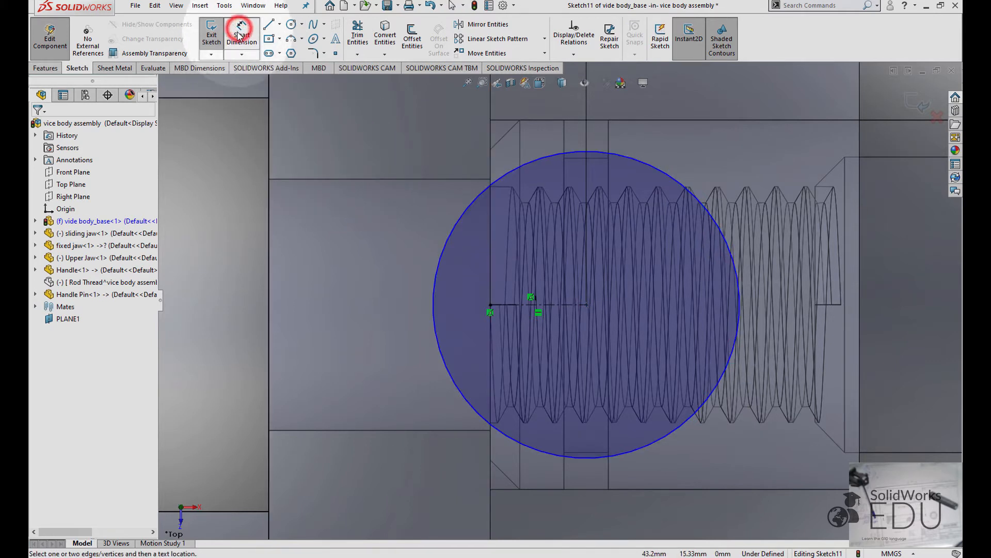
left_click(459, 213)
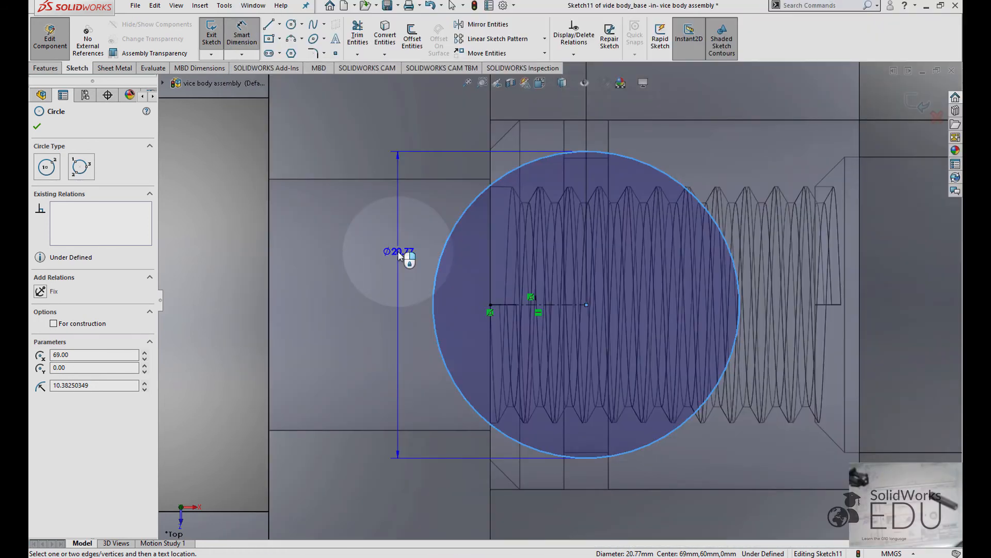
left_click(351, 278)
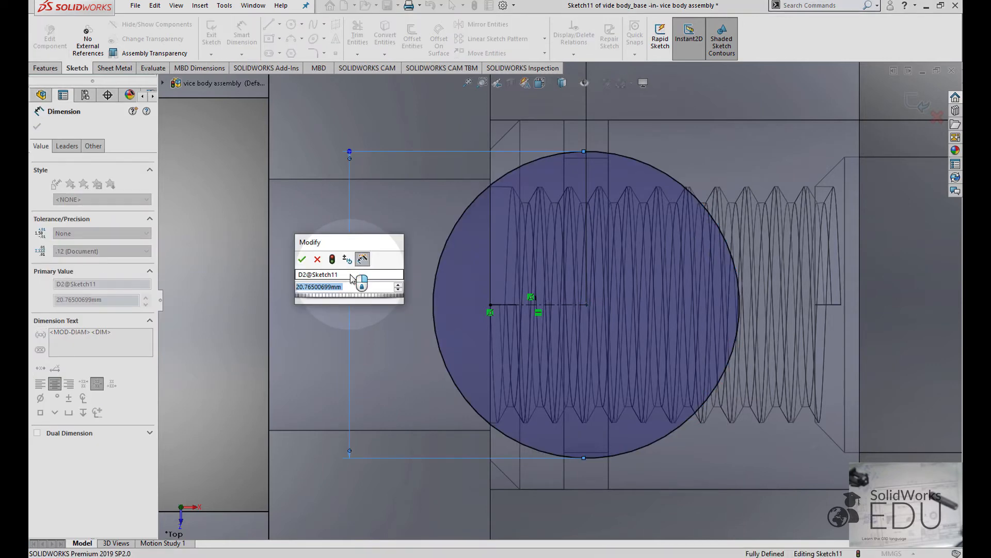
key("Return")
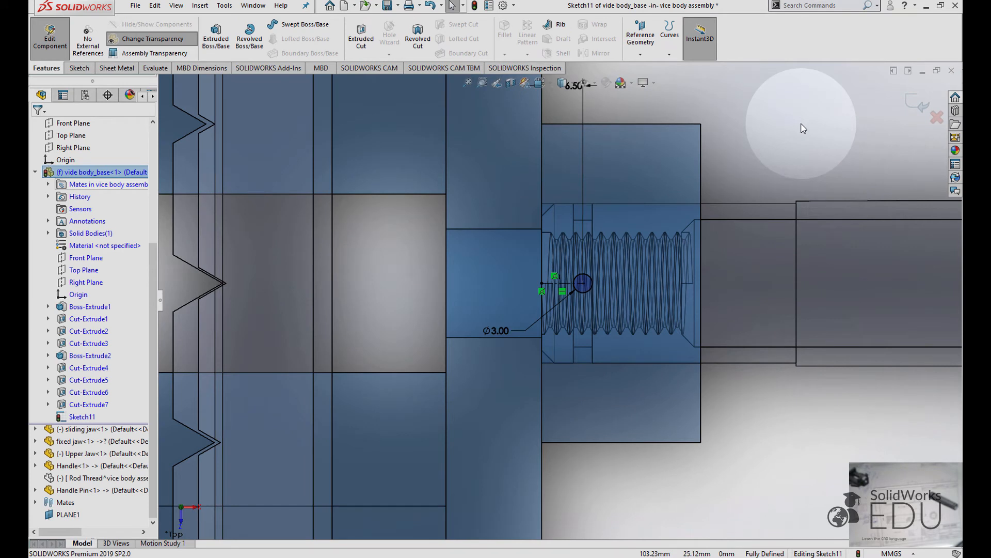
Finish editing the base component, turn off its transparency in the assembly, and clear the selection.
left_click(50, 42)
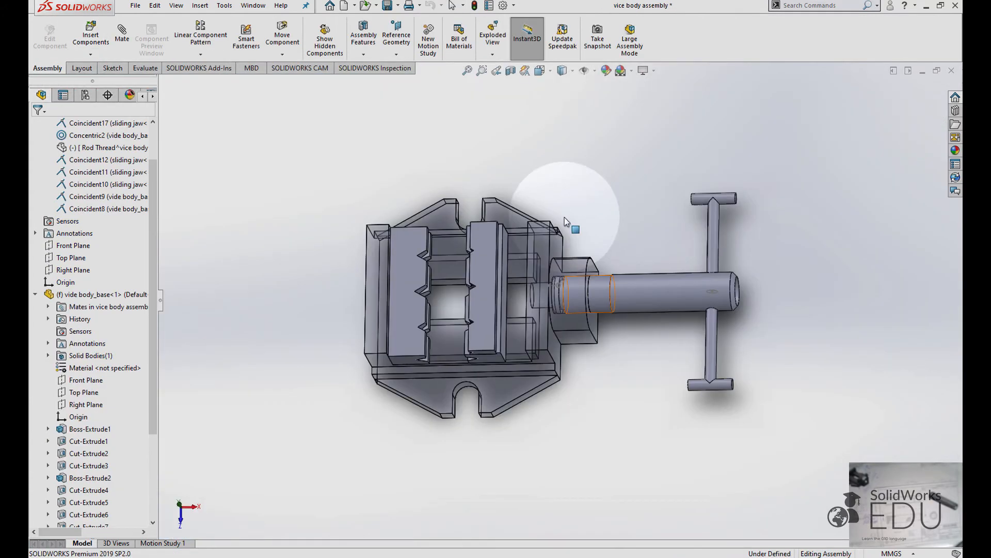
scroll(566, 227, "down", 5)
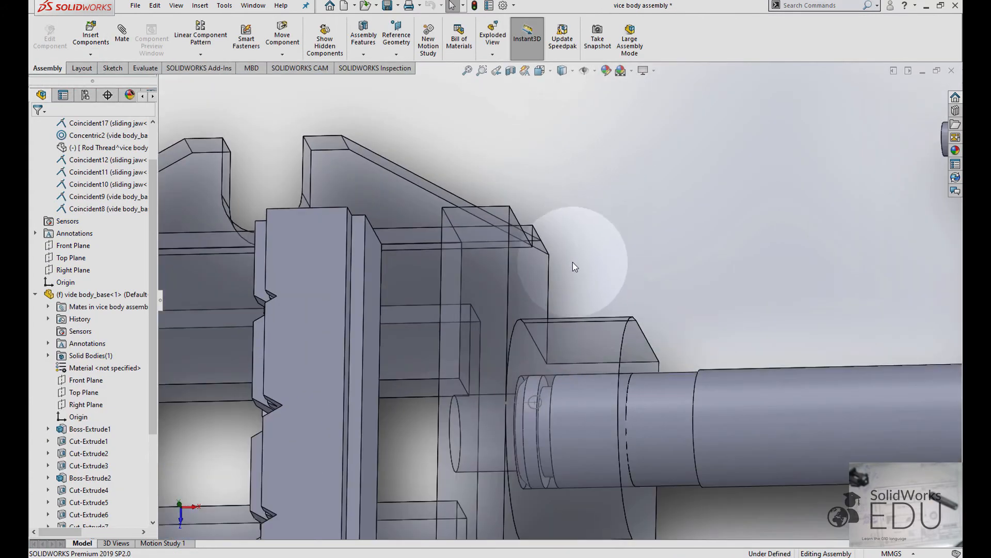
left_click(592, 339)
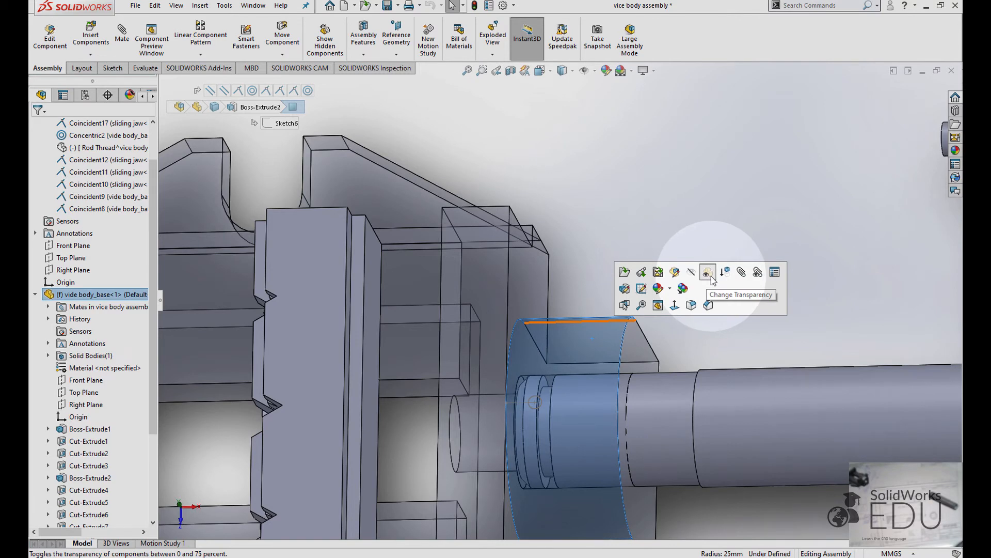
left_click(712, 273)
scroll(709, 268, "up", 5)
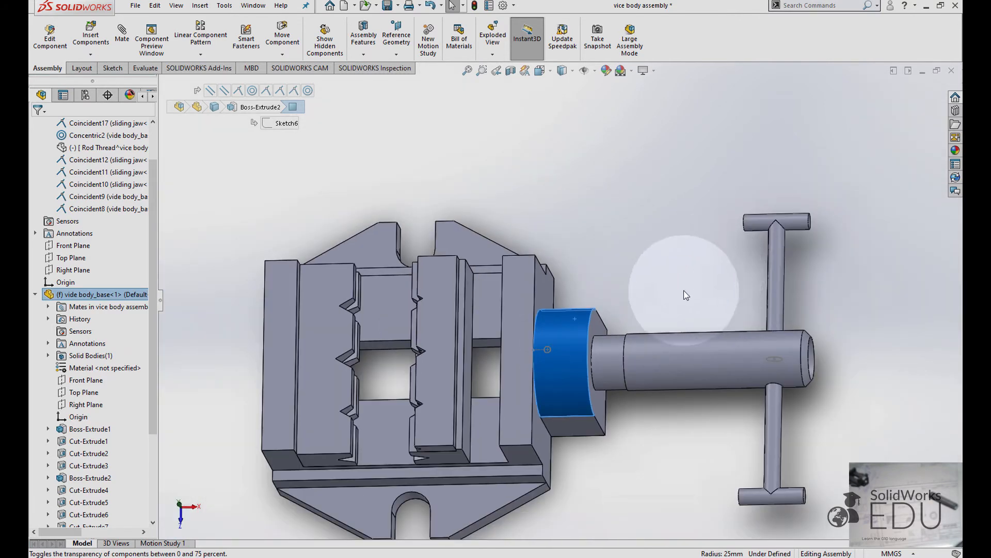
scroll(661, 336, "down", 4)
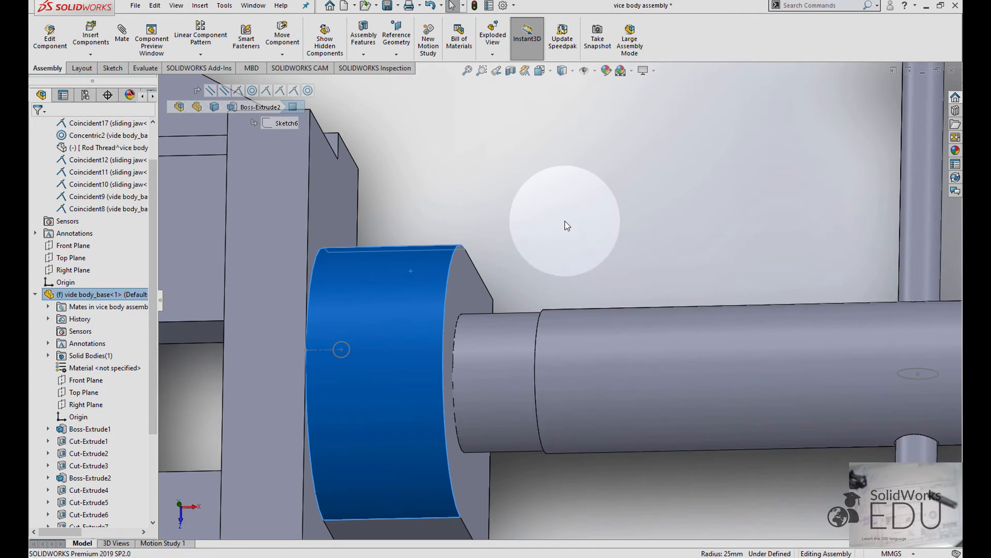
left_click(603, 256)
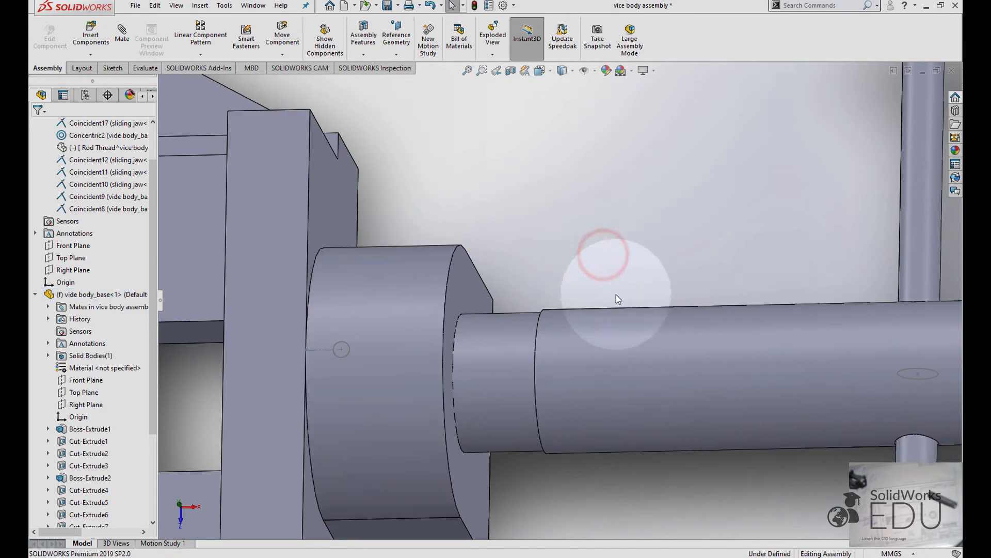
Make the handle transparent, orient the model to show the threaded hole inside the boss, and clear the selection.
scroll(632, 346, "up", 3)
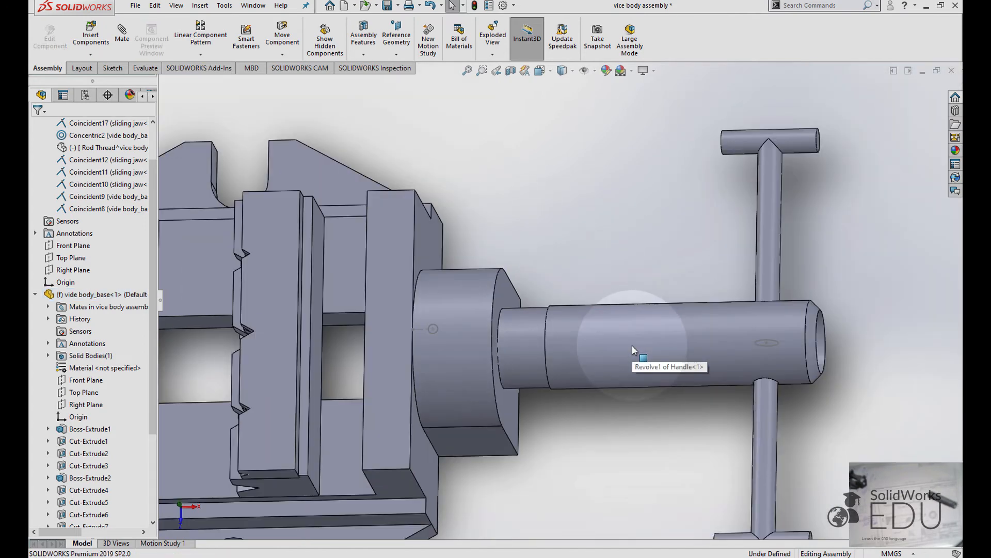
left_click(632, 345)
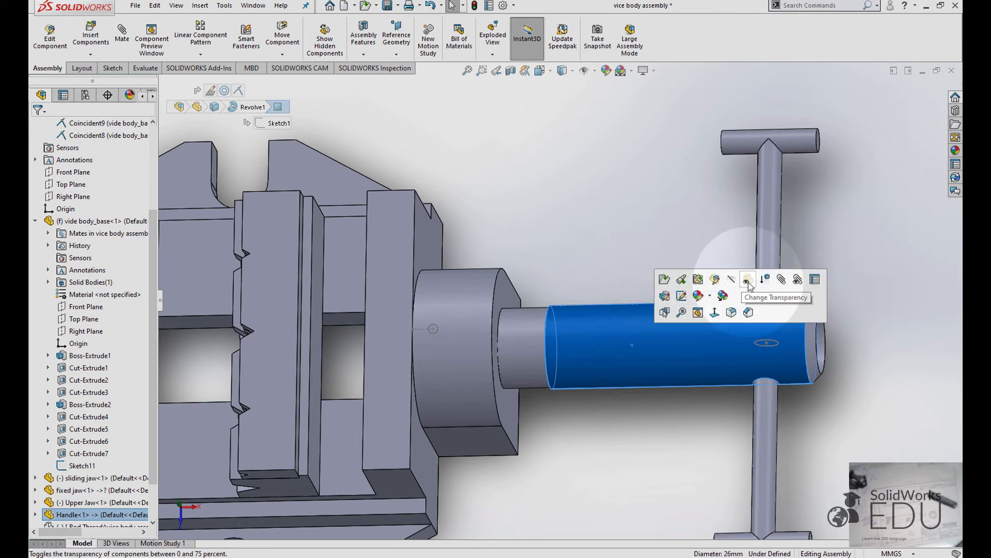
left_click(748, 281)
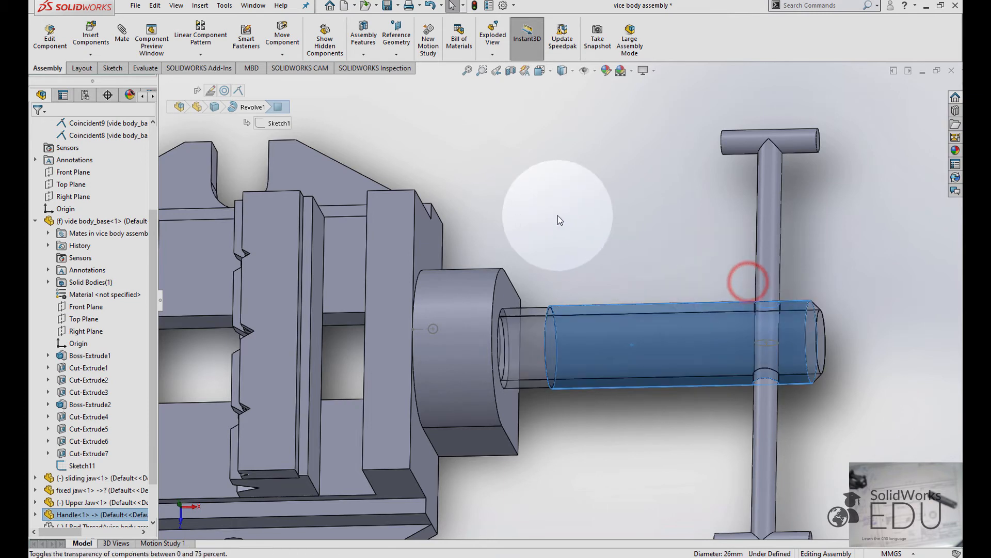
middle_click_drag(557, 216, 477, 222)
scroll(537, 356, "down", 5)
scroll(537, 355, "down", 2)
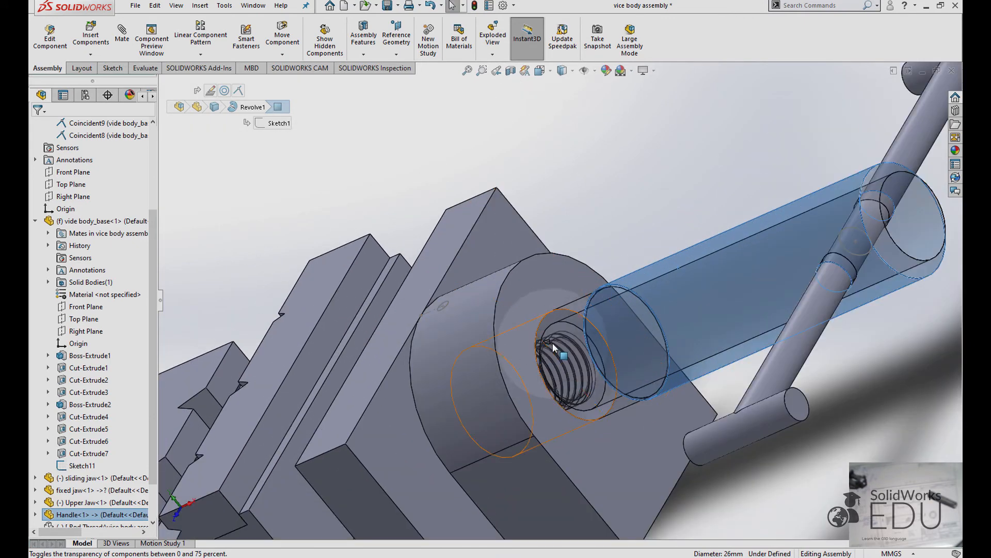
left_click(603, 204)
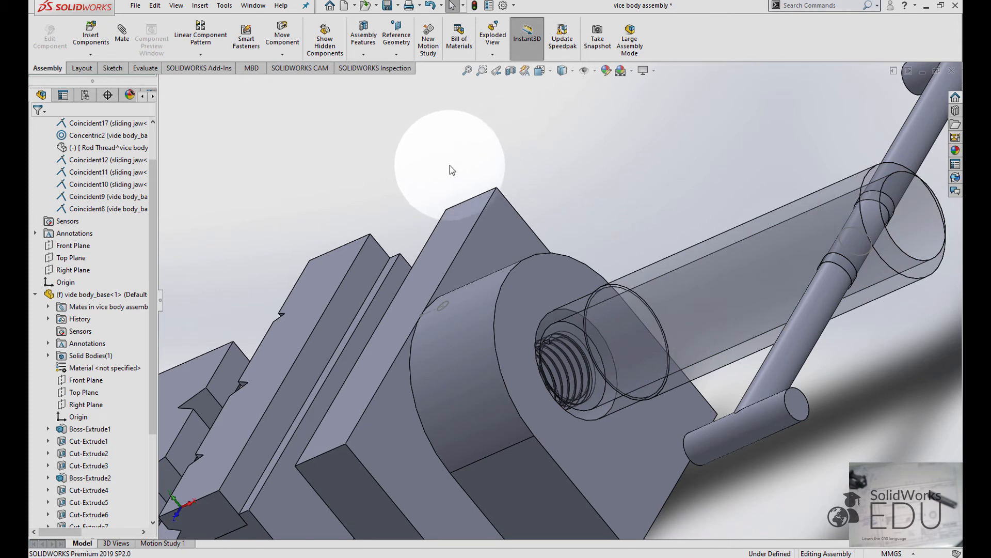
Edit the vice base component in the assembly context and reopen its 3 mm pin hole circle sketch for editing.
left_click(468, 223)
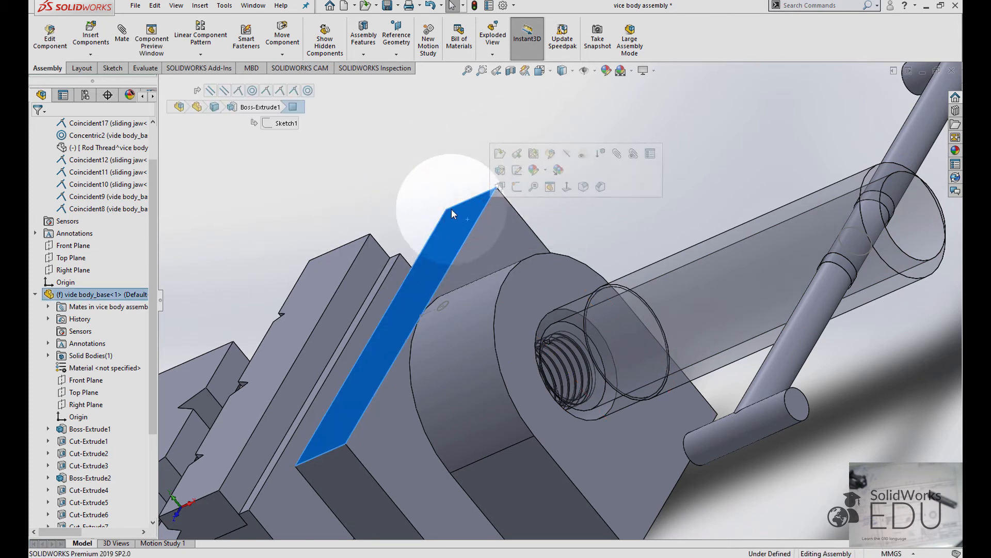
left_click(55, 39)
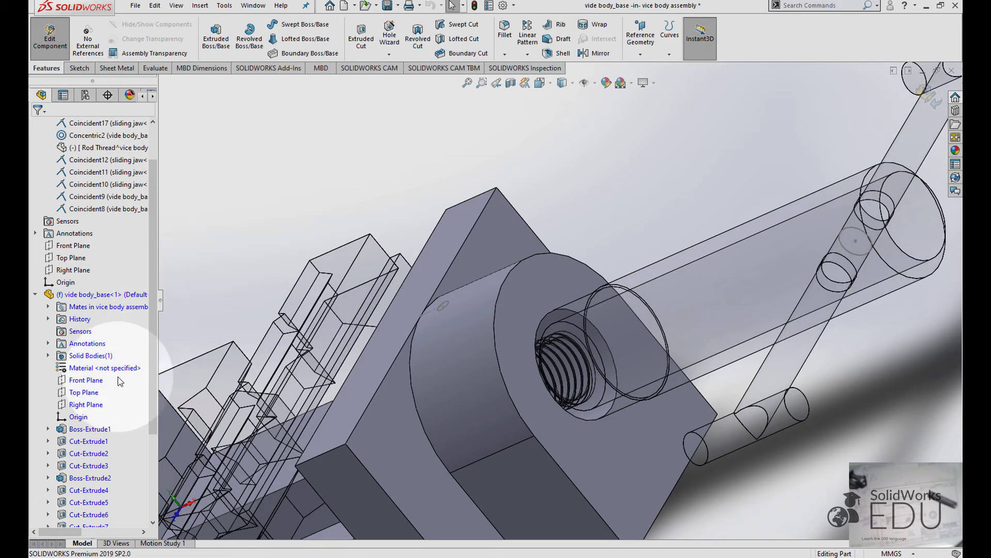
scroll(109, 393, "down", 3)
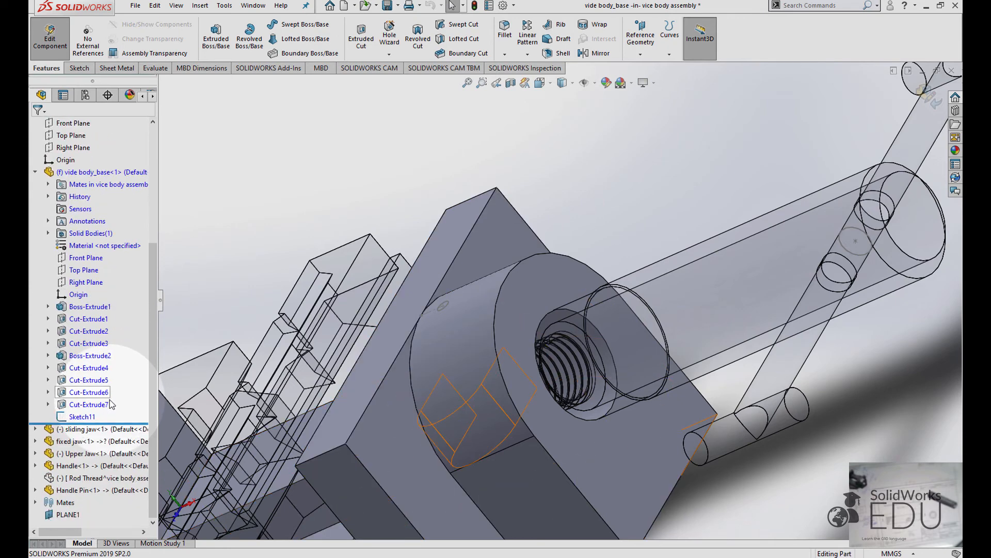
left_click(85, 417)
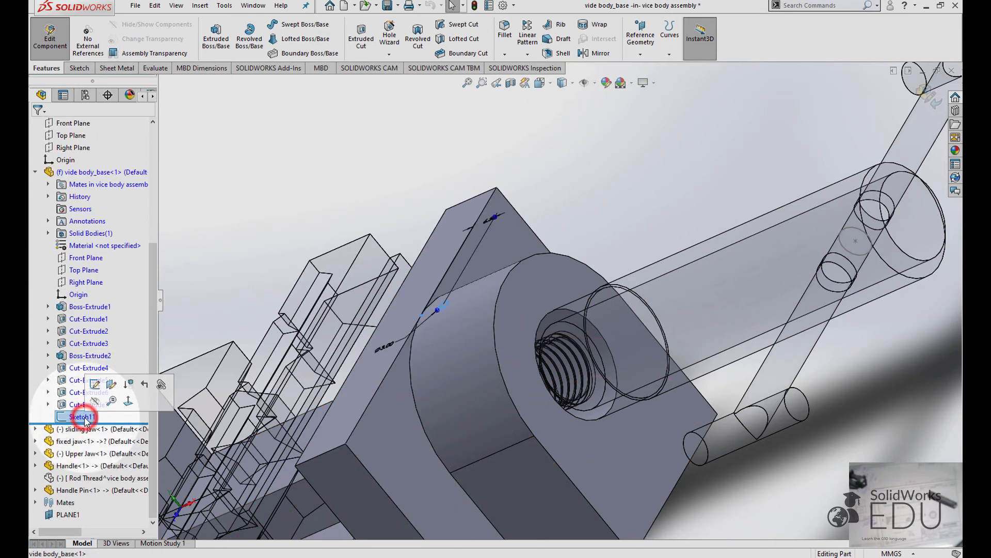
left_click(95, 388)
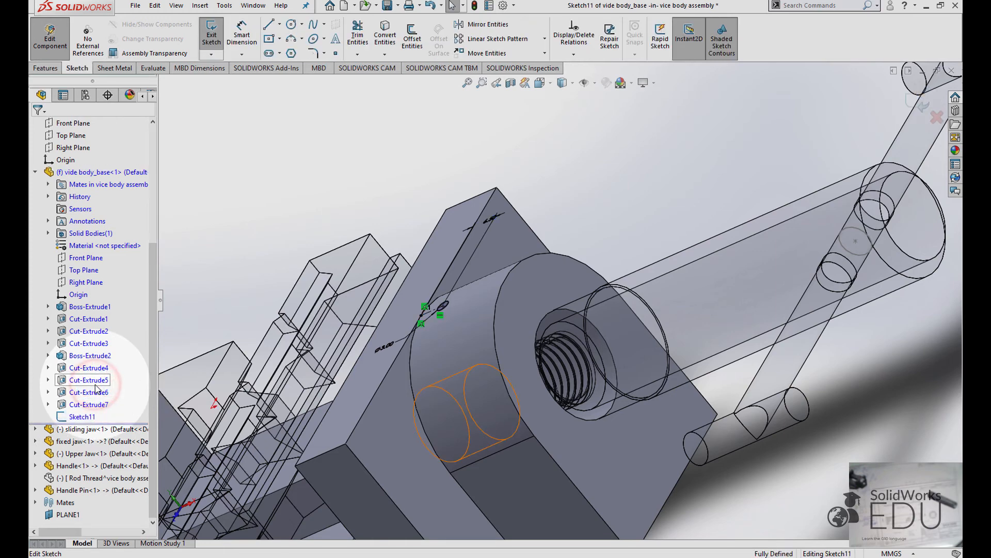
Cut-extrude the 3 mm circle sketch Up To Surface, ending at the cylindrical inner face of the boss's bore.
left_click(46, 68)
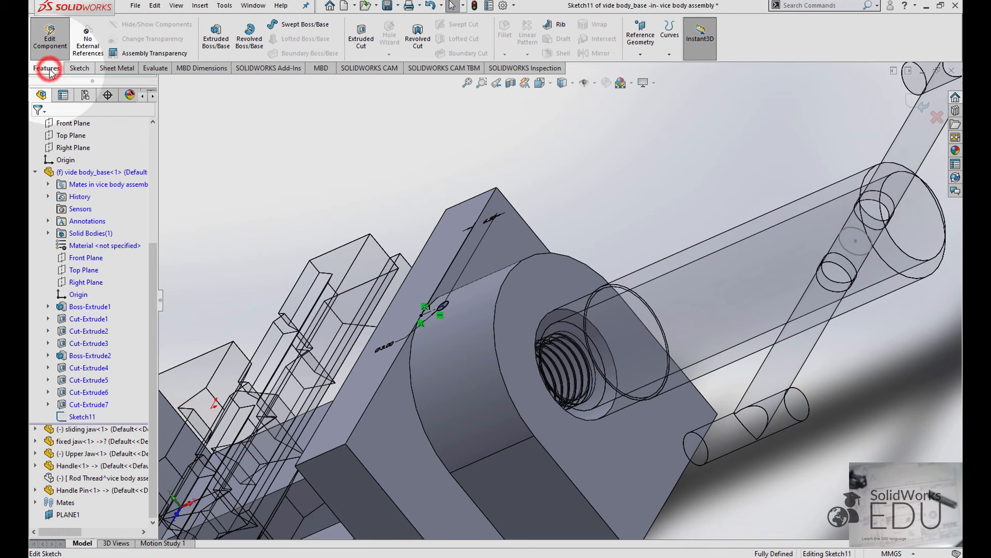
left_click(367, 35)
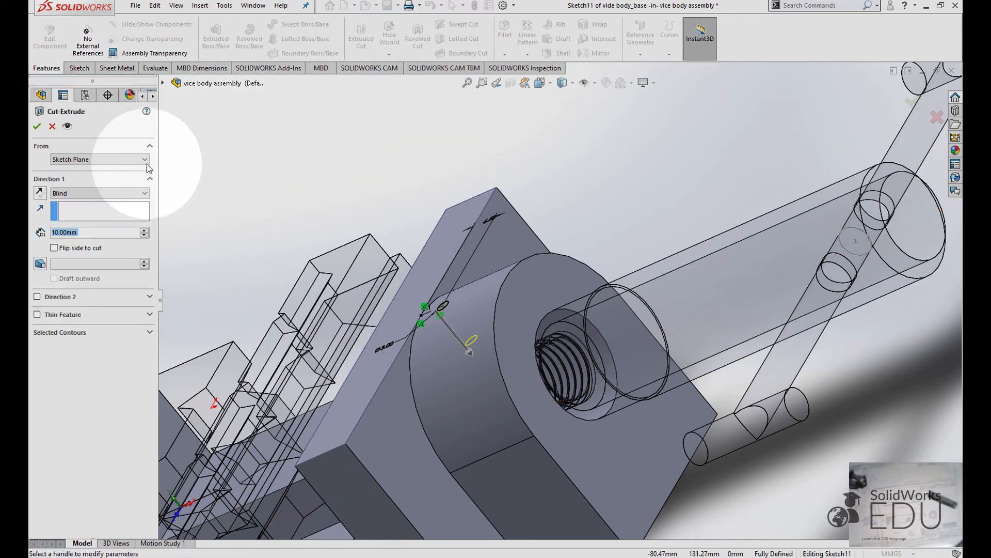
left_click(77, 195)
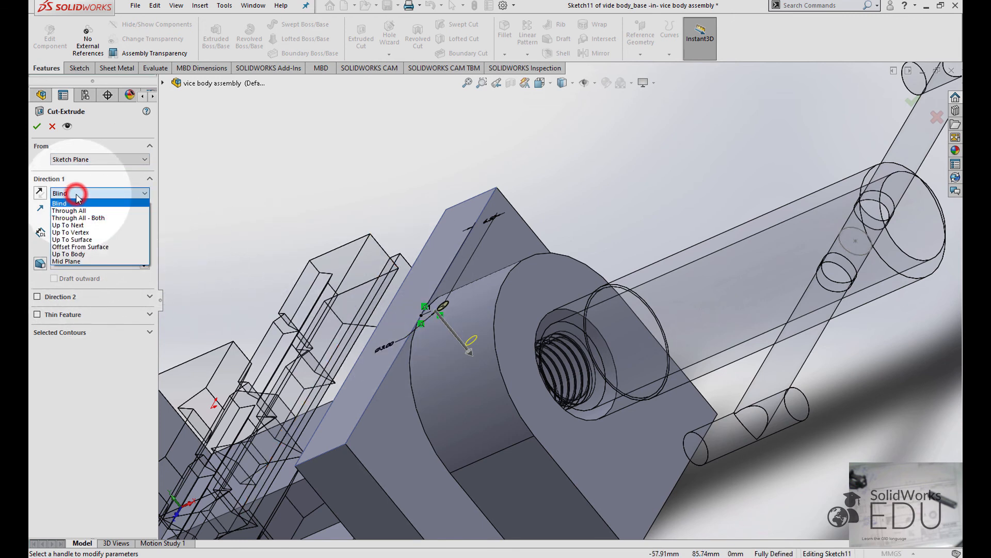
left_click(85, 239)
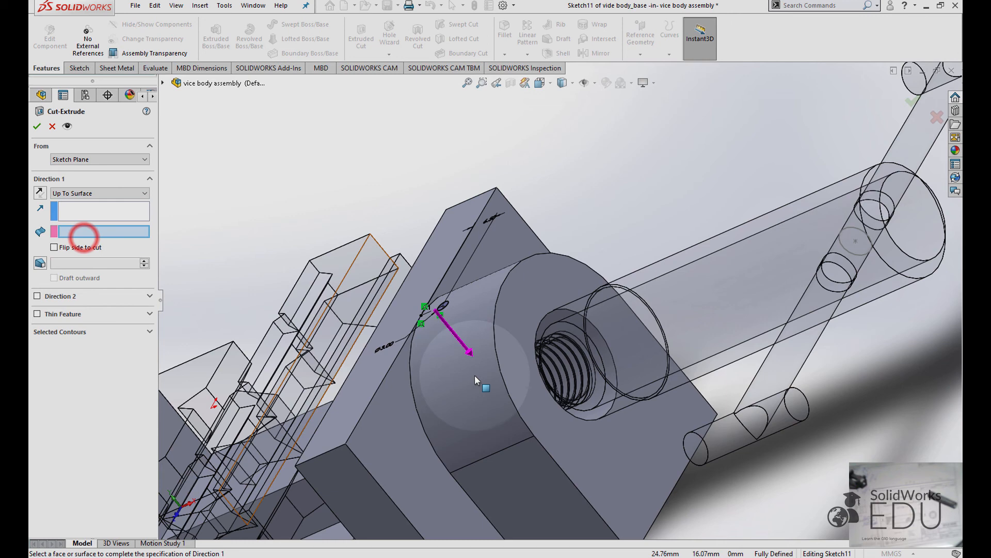
left_click(577, 380)
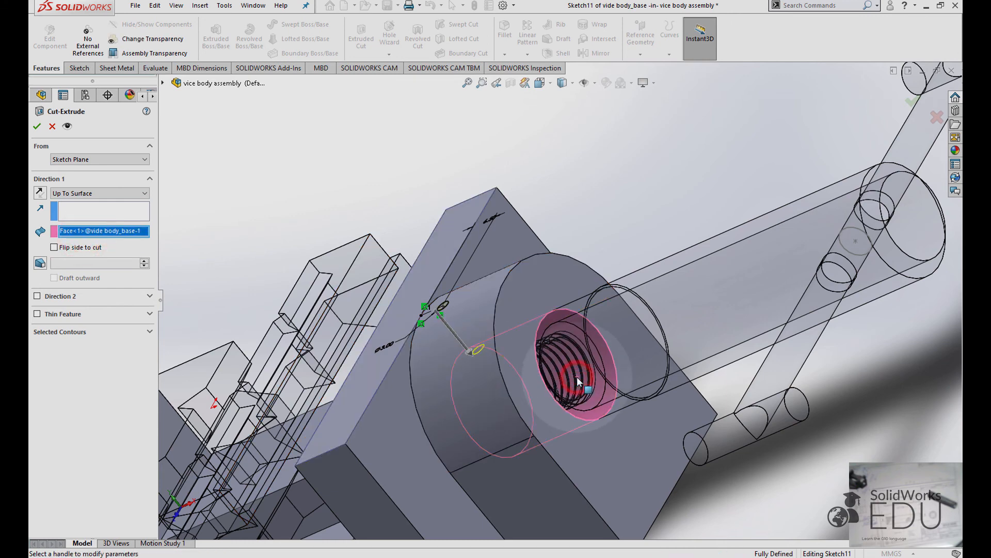
left_click(36, 128)
Finish editing the vice base component and return to the assembly.
middle_click_drag(571, 207, 540, 222)
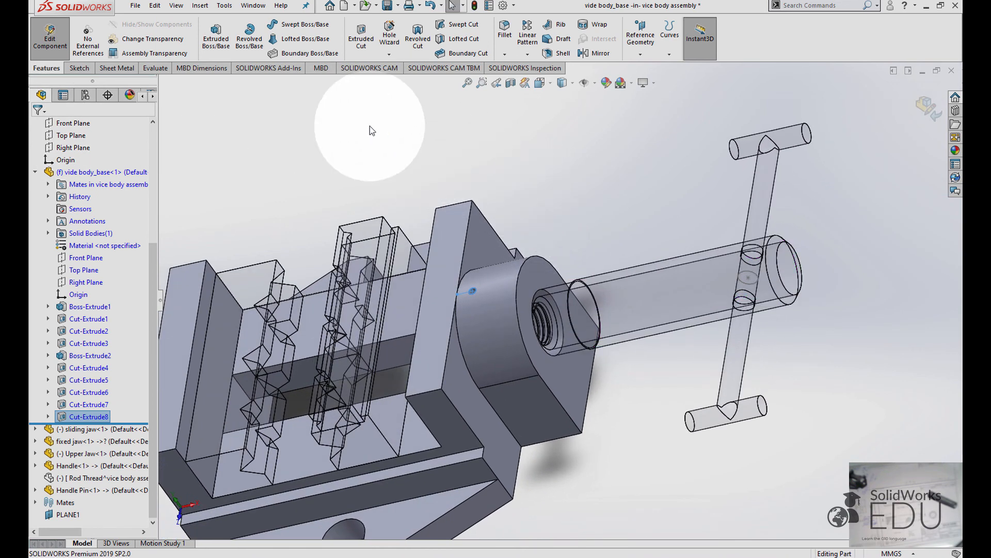
left_click(60, 45)
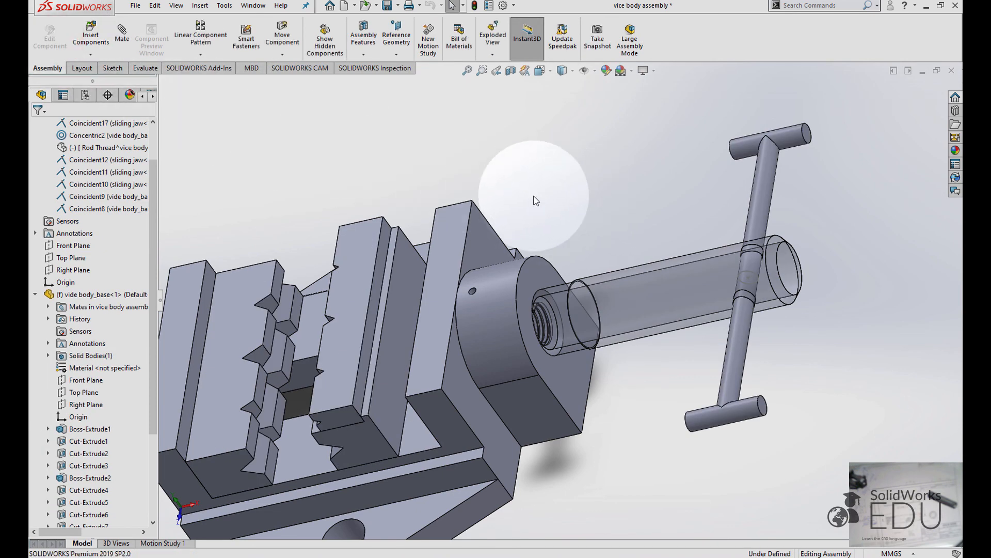
scroll(536, 200, "up", 4)
middle_click_drag(522, 202, 506, 221)
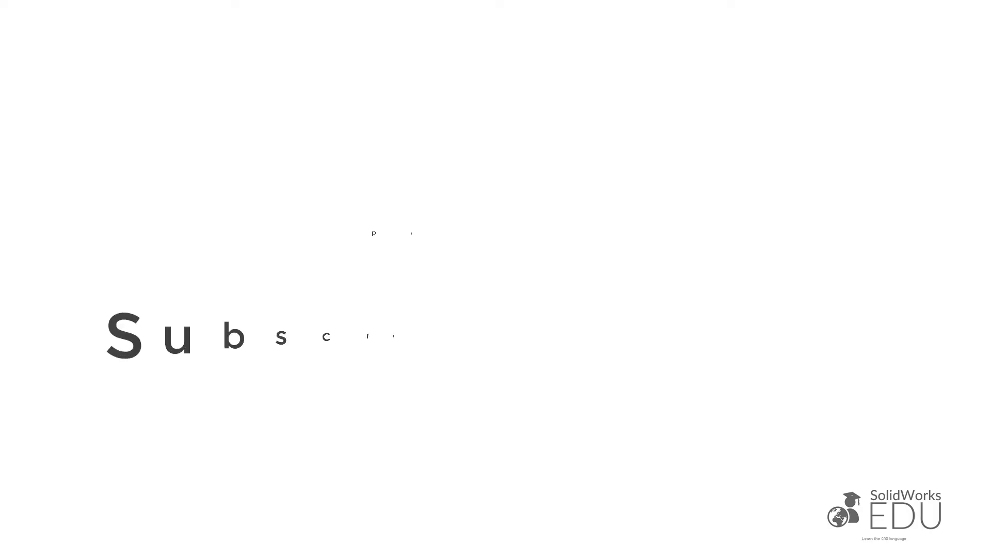